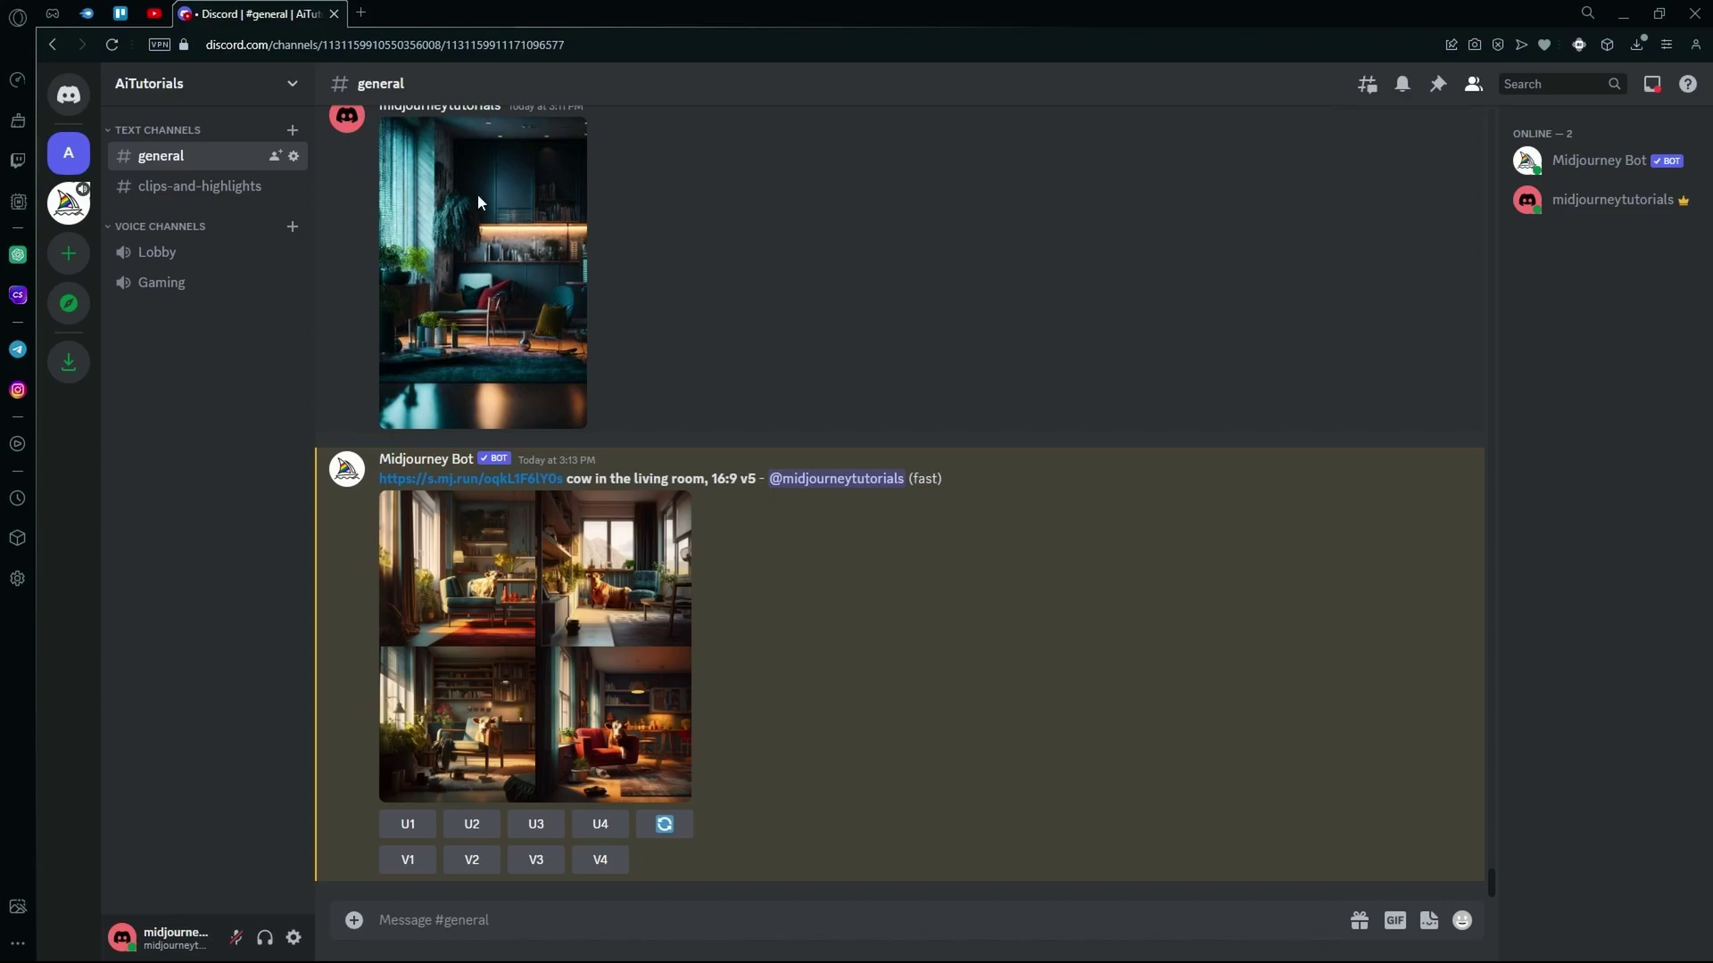
In #general, submit the /imagine prompt 'Logo/icon for a gaming light management app v4'
{"action": "left_click", "coordinate": [69, 92]}
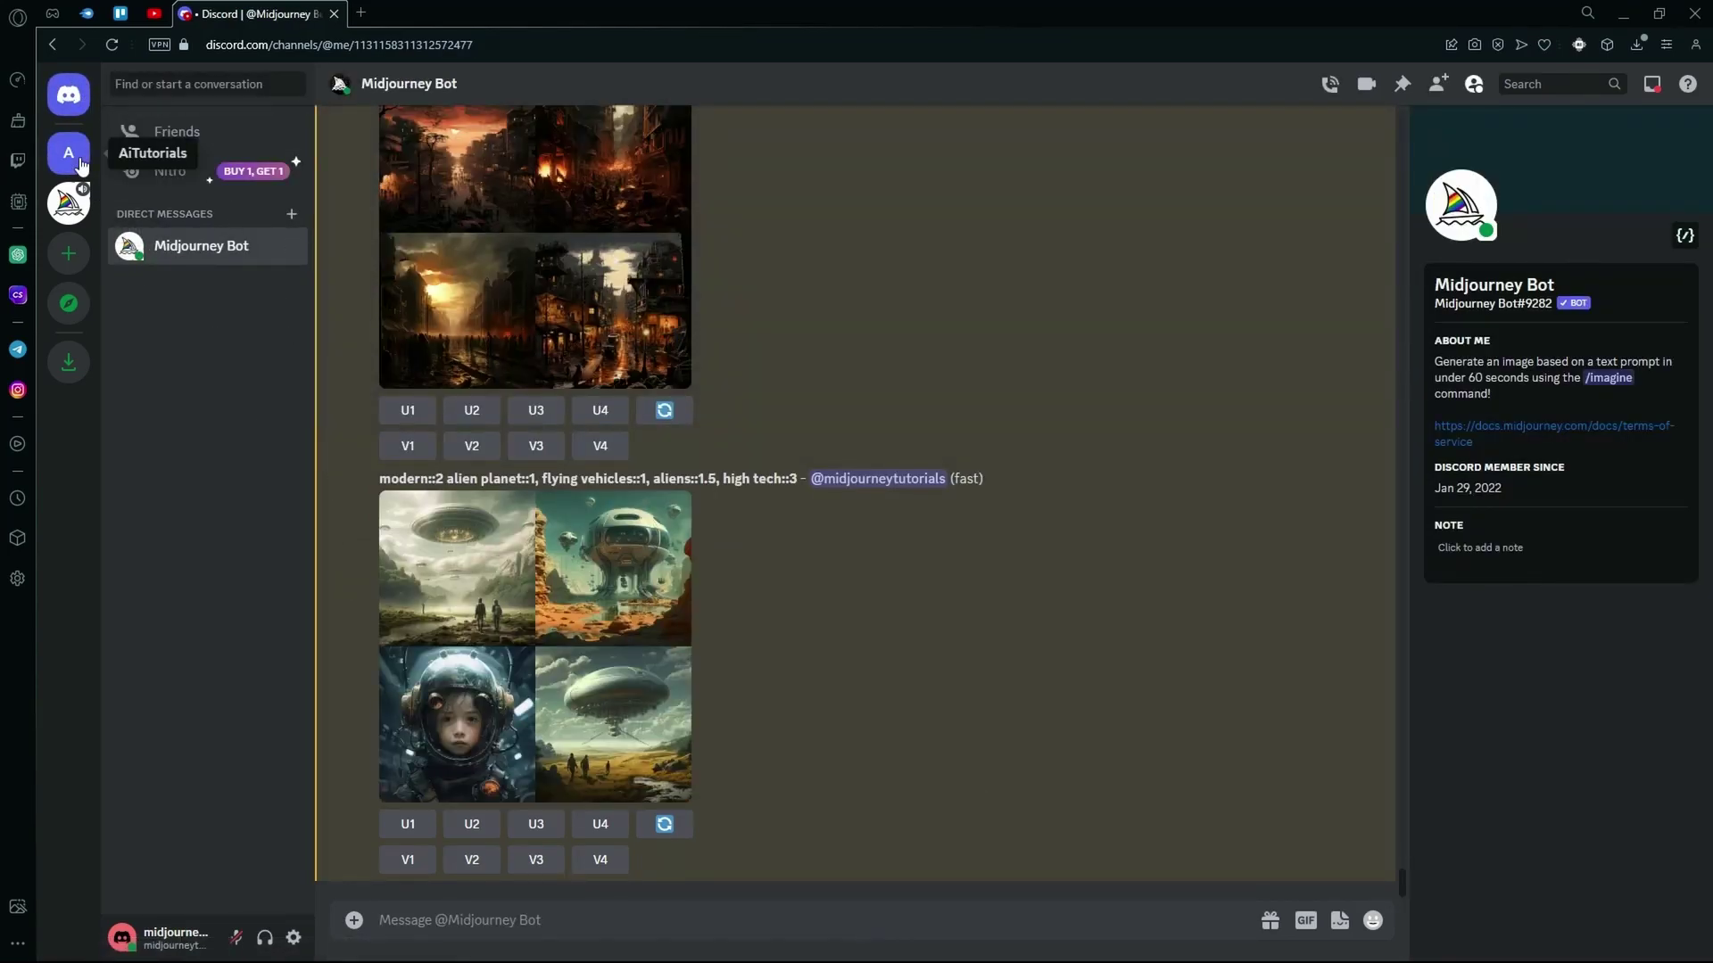
{"action": "left_click", "coordinate": [79, 163]}
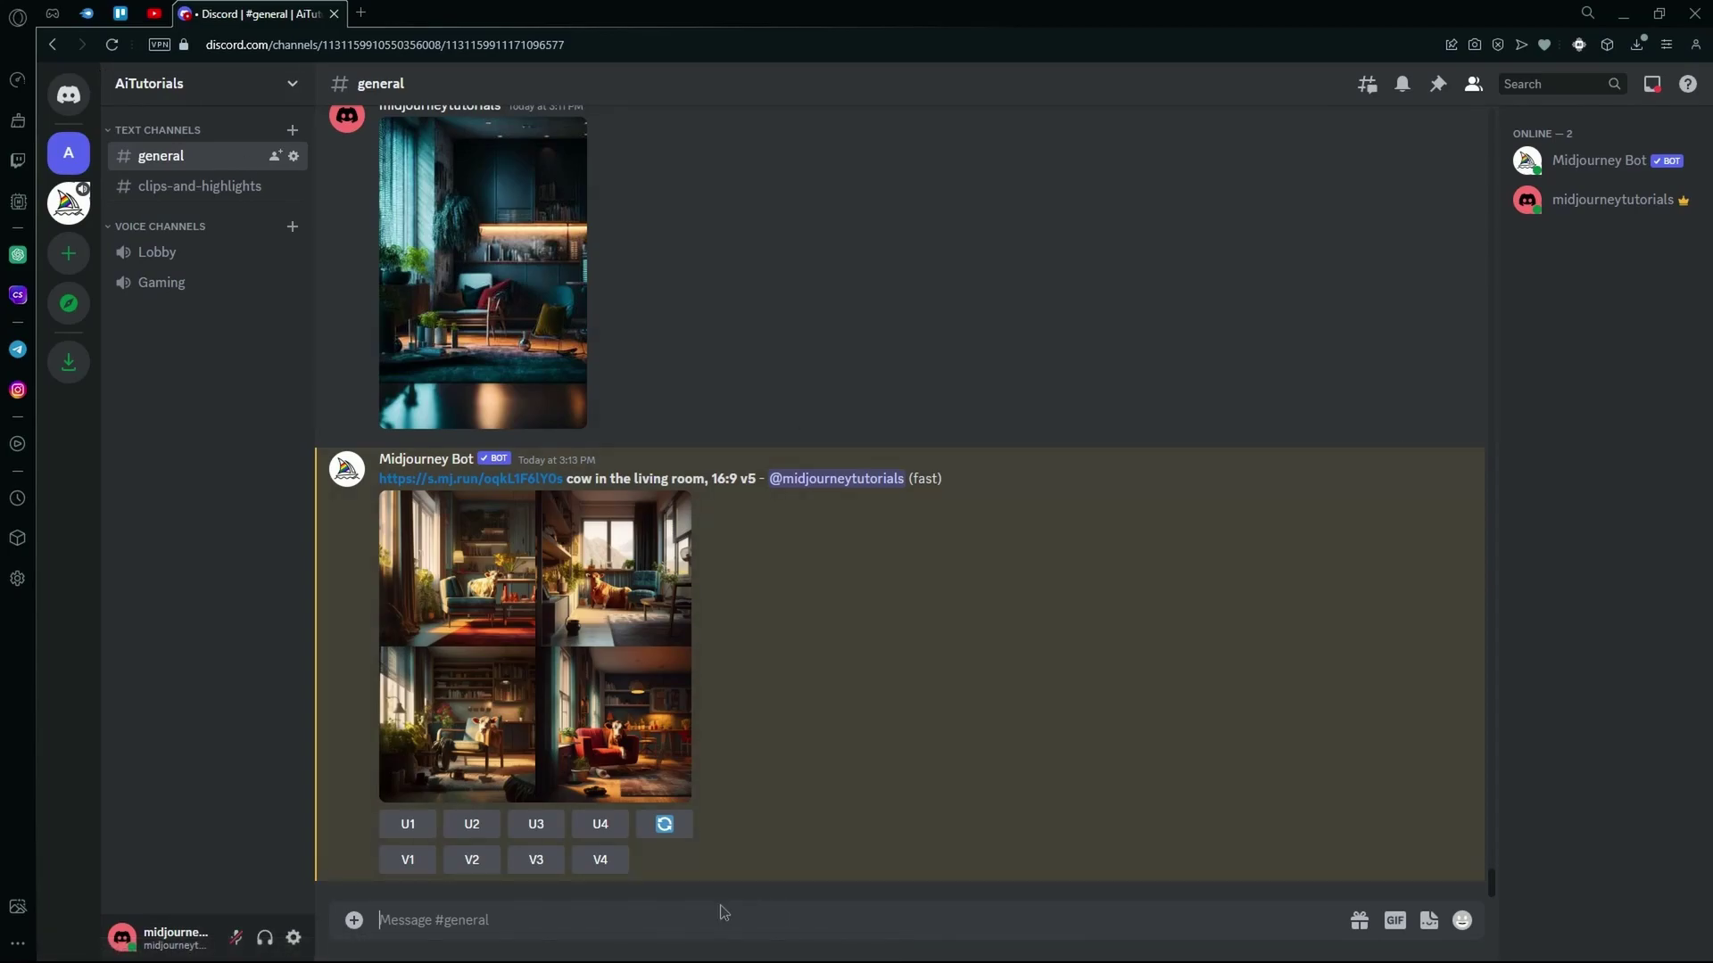
{"action": "type", "text": "/imagine"}
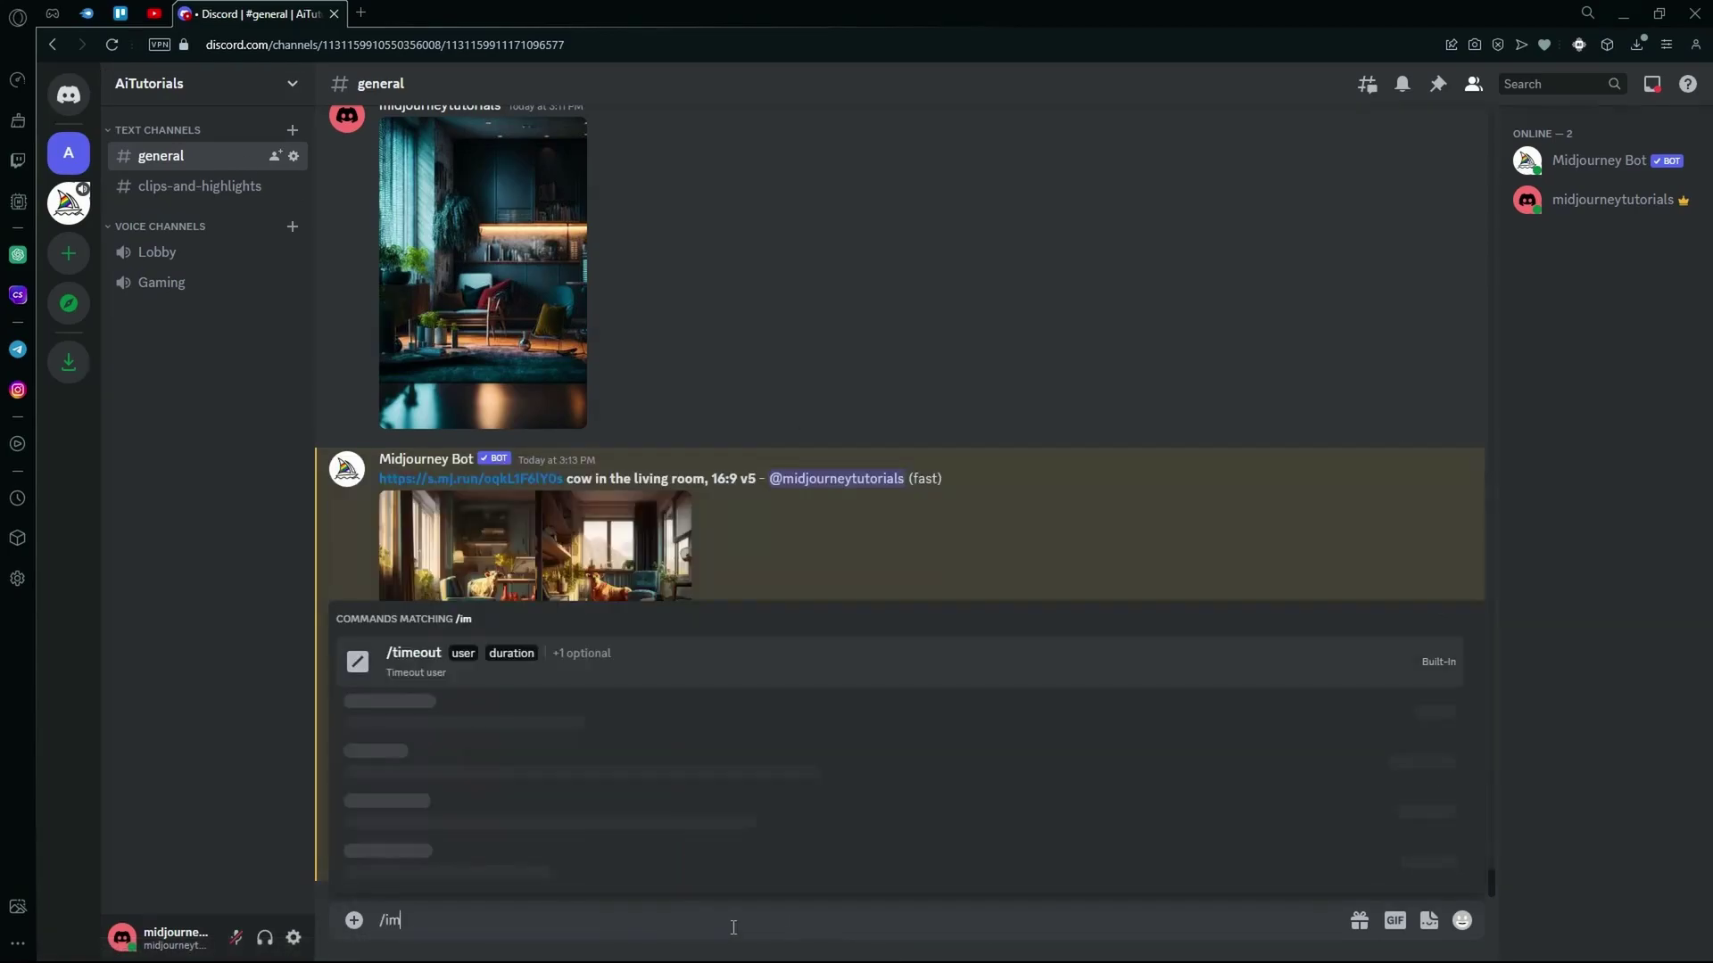
{"action": "left_click", "coordinate": [554, 861]}
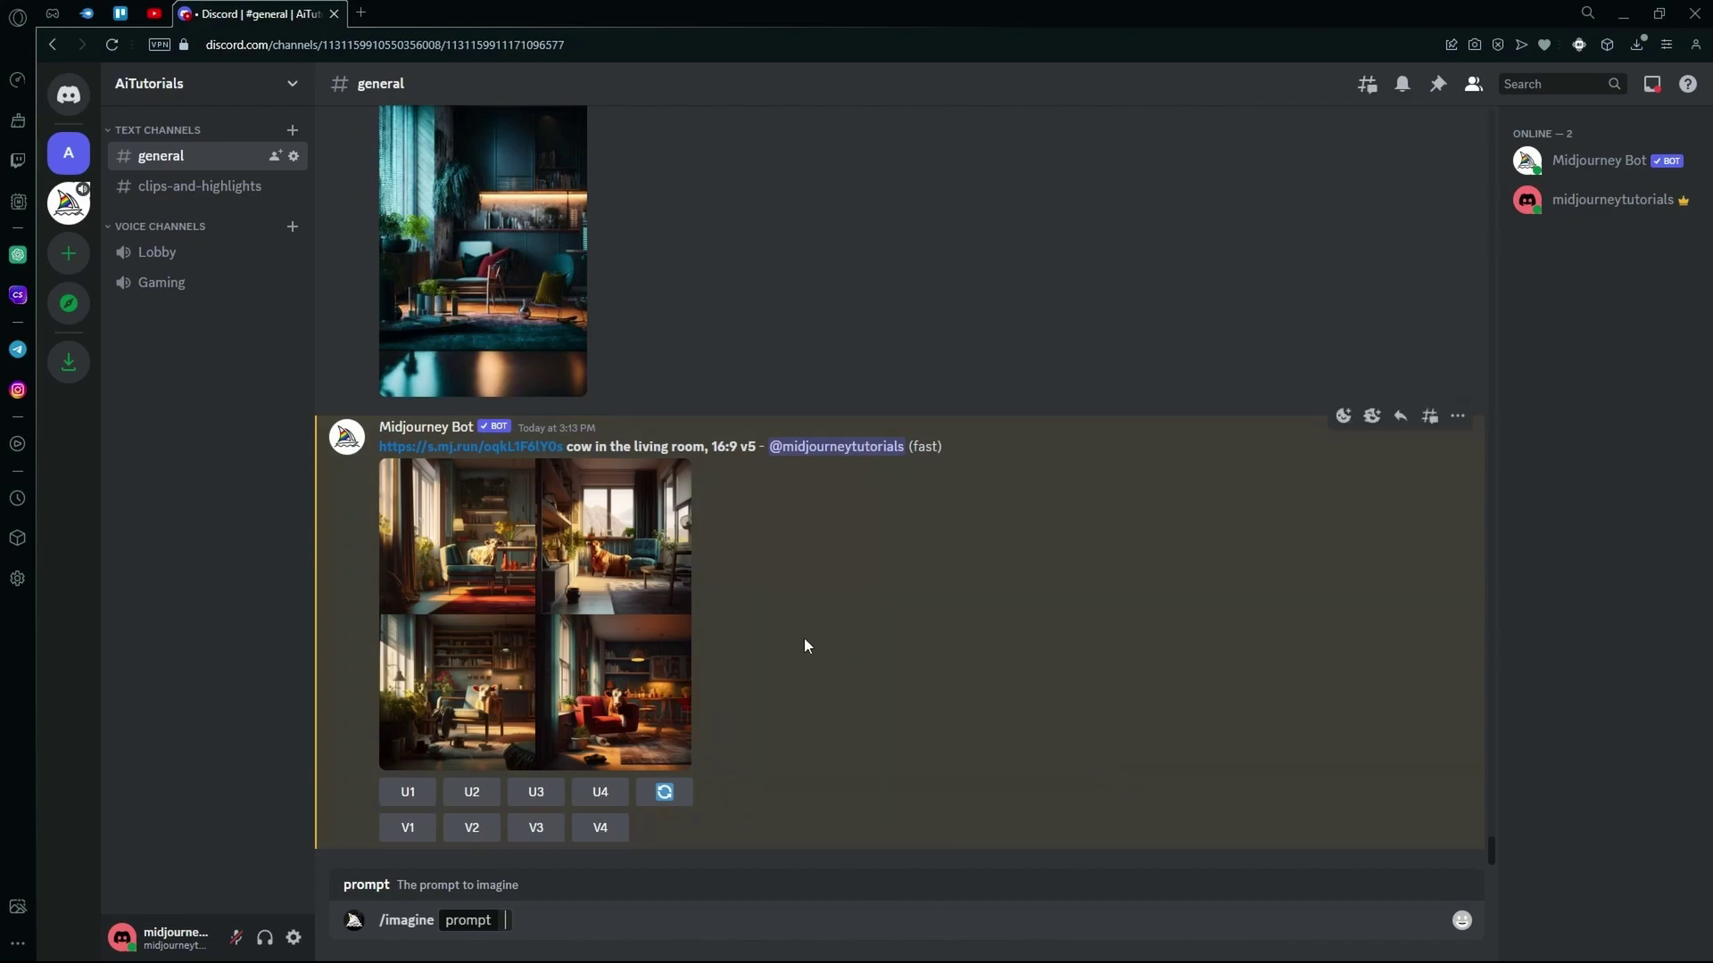
{"action": "type", "text": "Logo"}
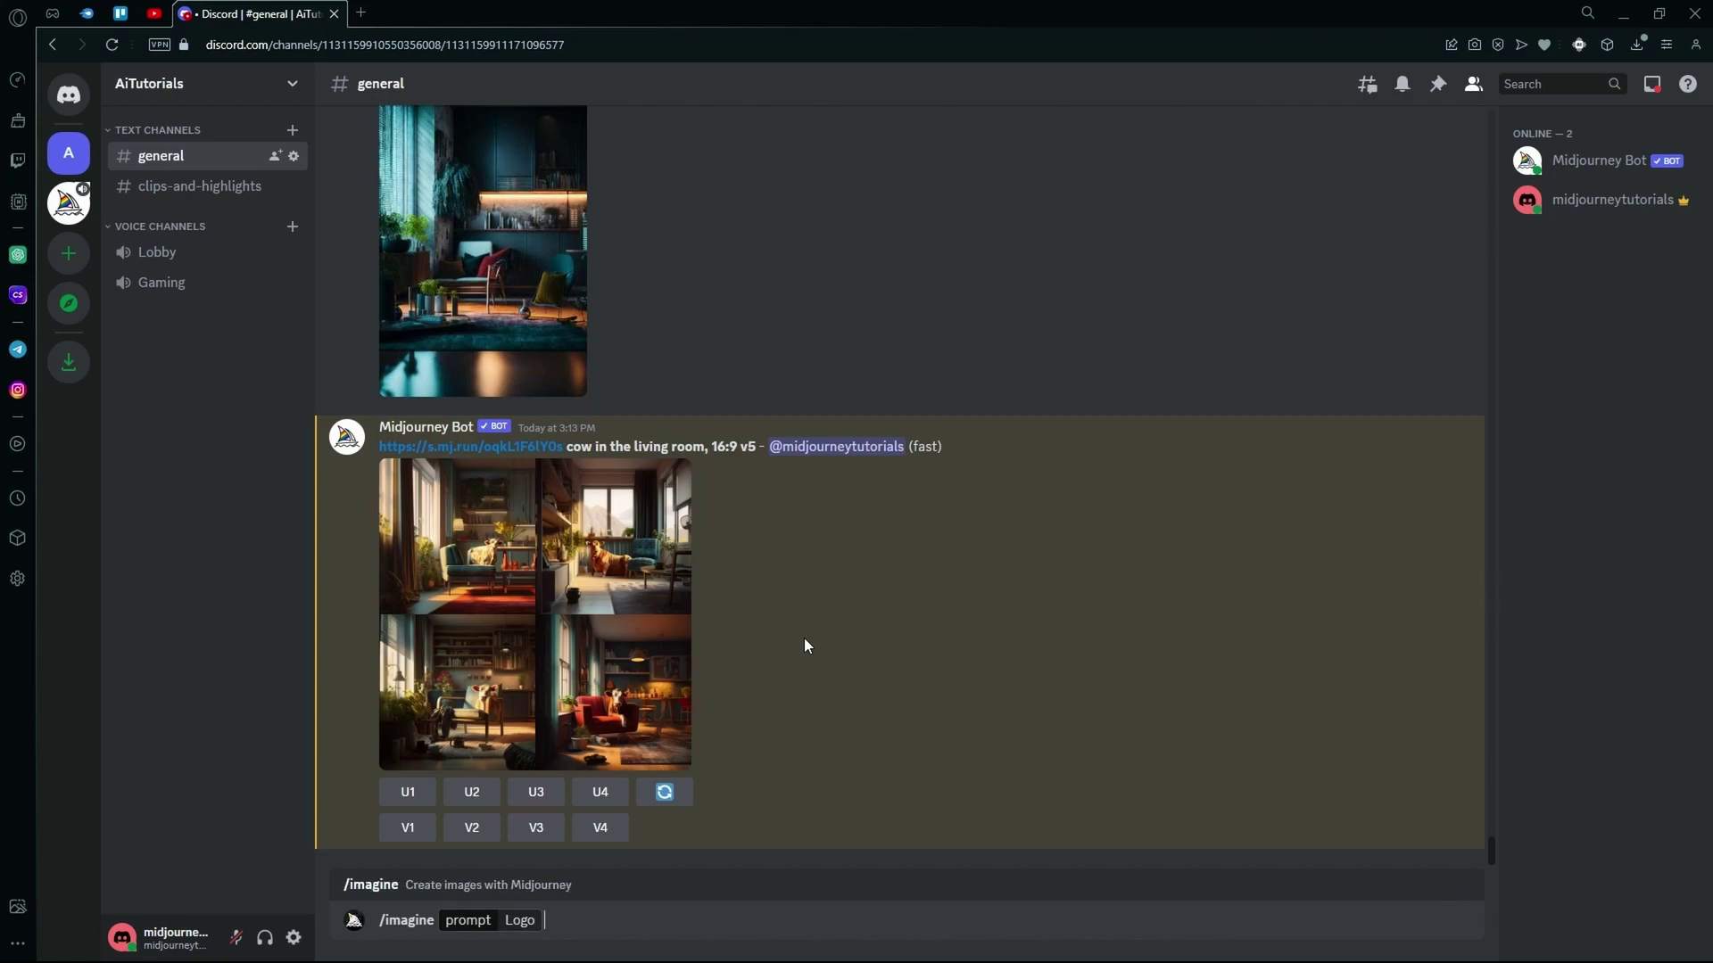
{"action": "type", "text": "/"}
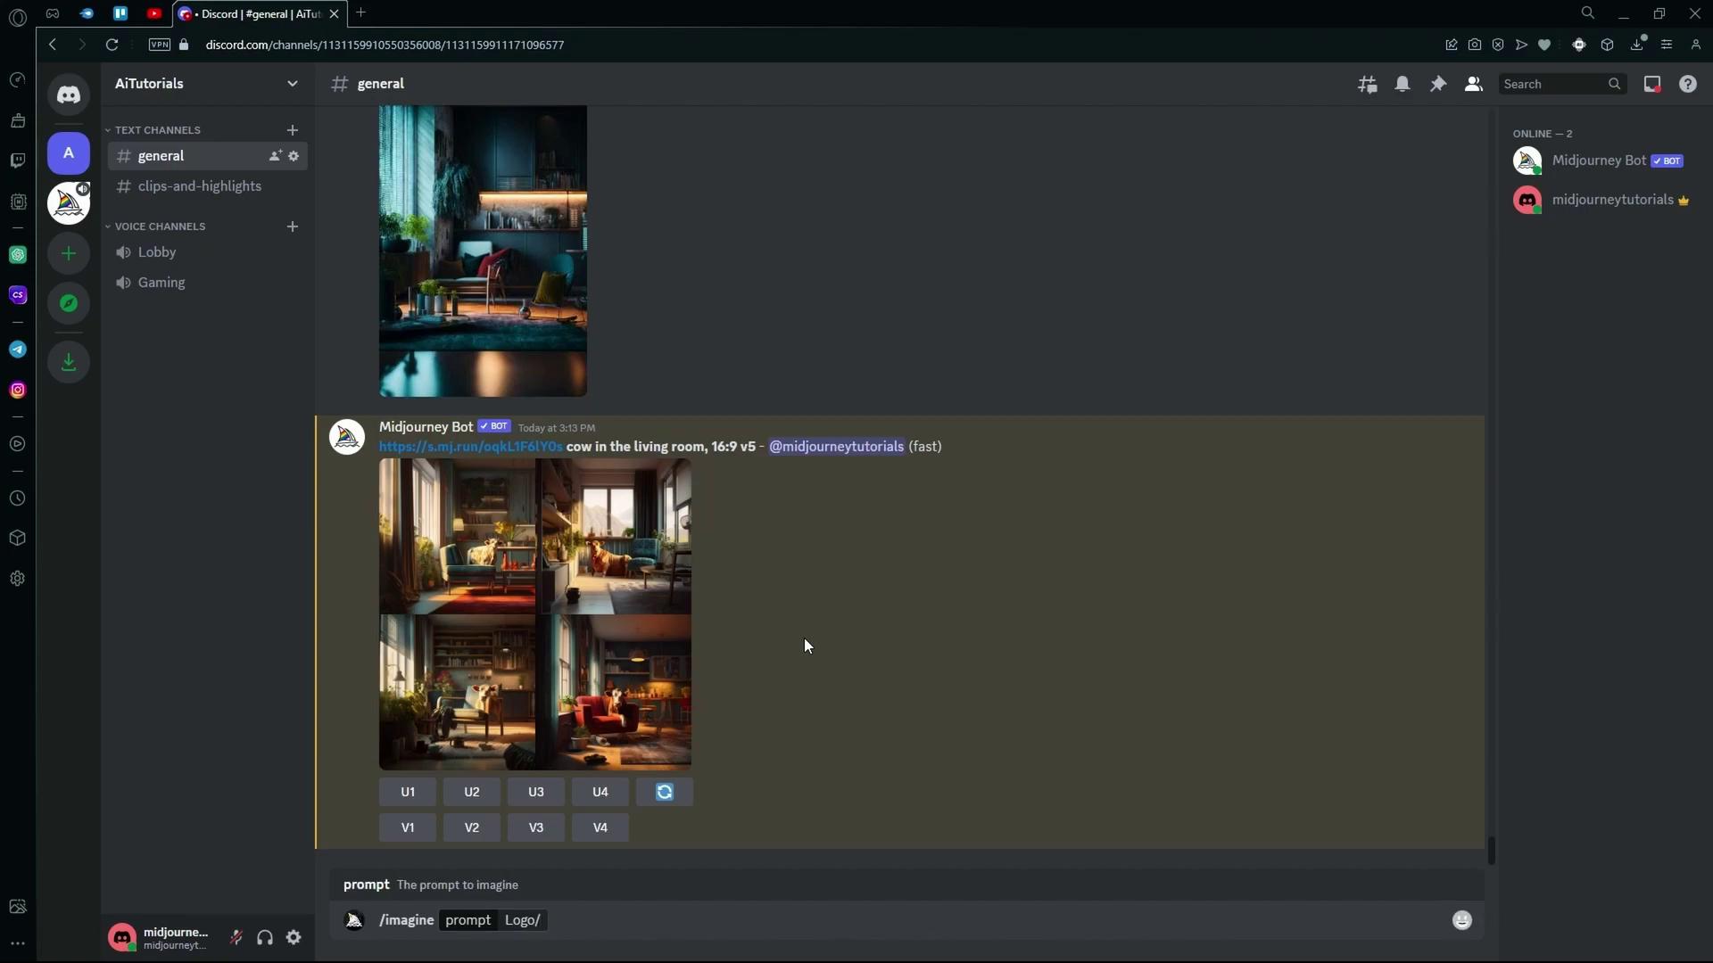
{"action": "type", "text": "icon"}
{"action": "type", "text": "for a gam"}
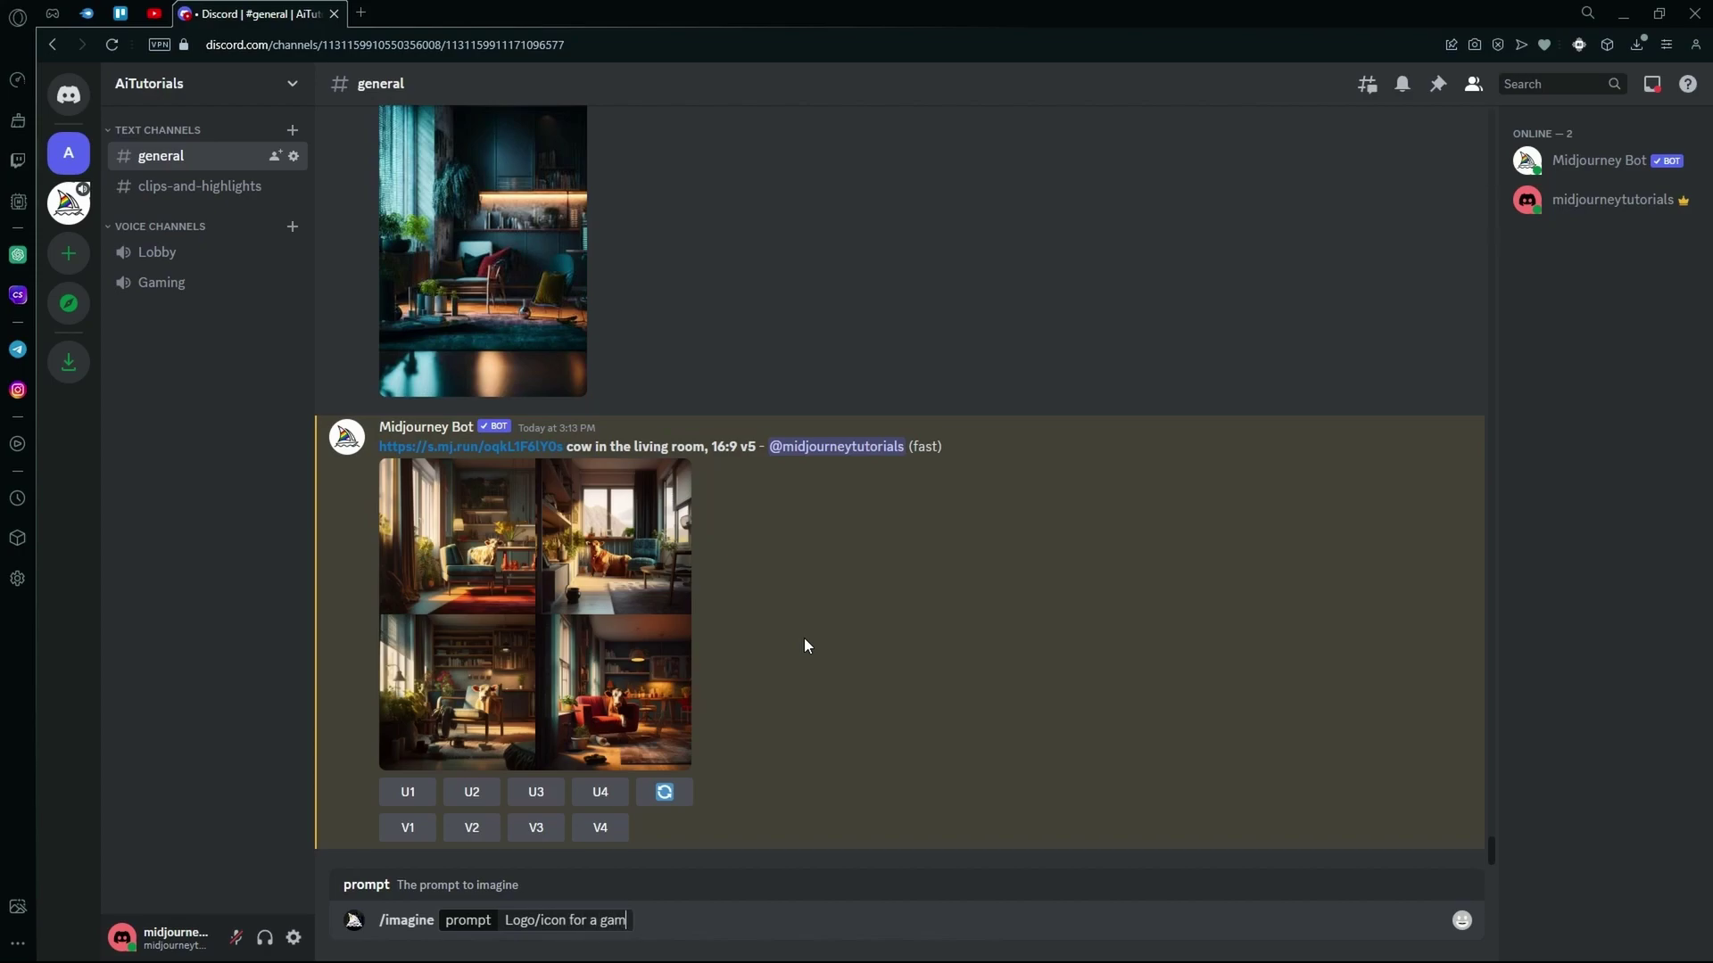
{"action": "type", "text": "ing"}
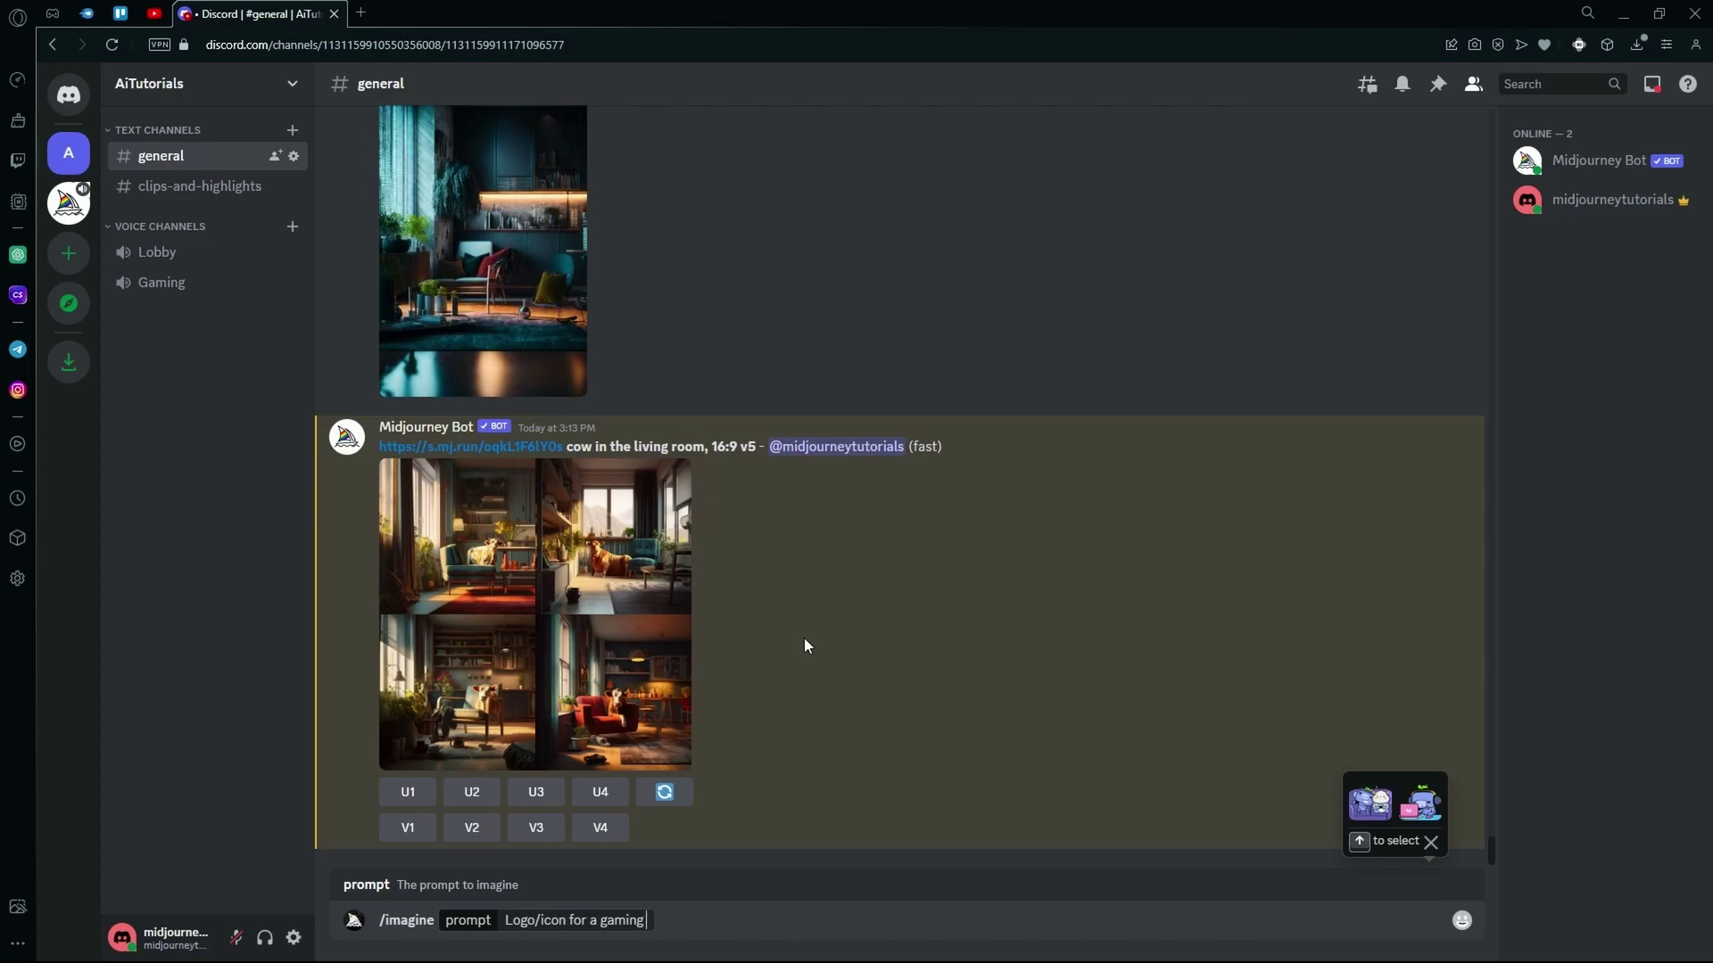
{"action": "type", "text": "ligt"}
{"action": "key", "text": "BackSpace"}
{"action": "type", "text": "ht"}
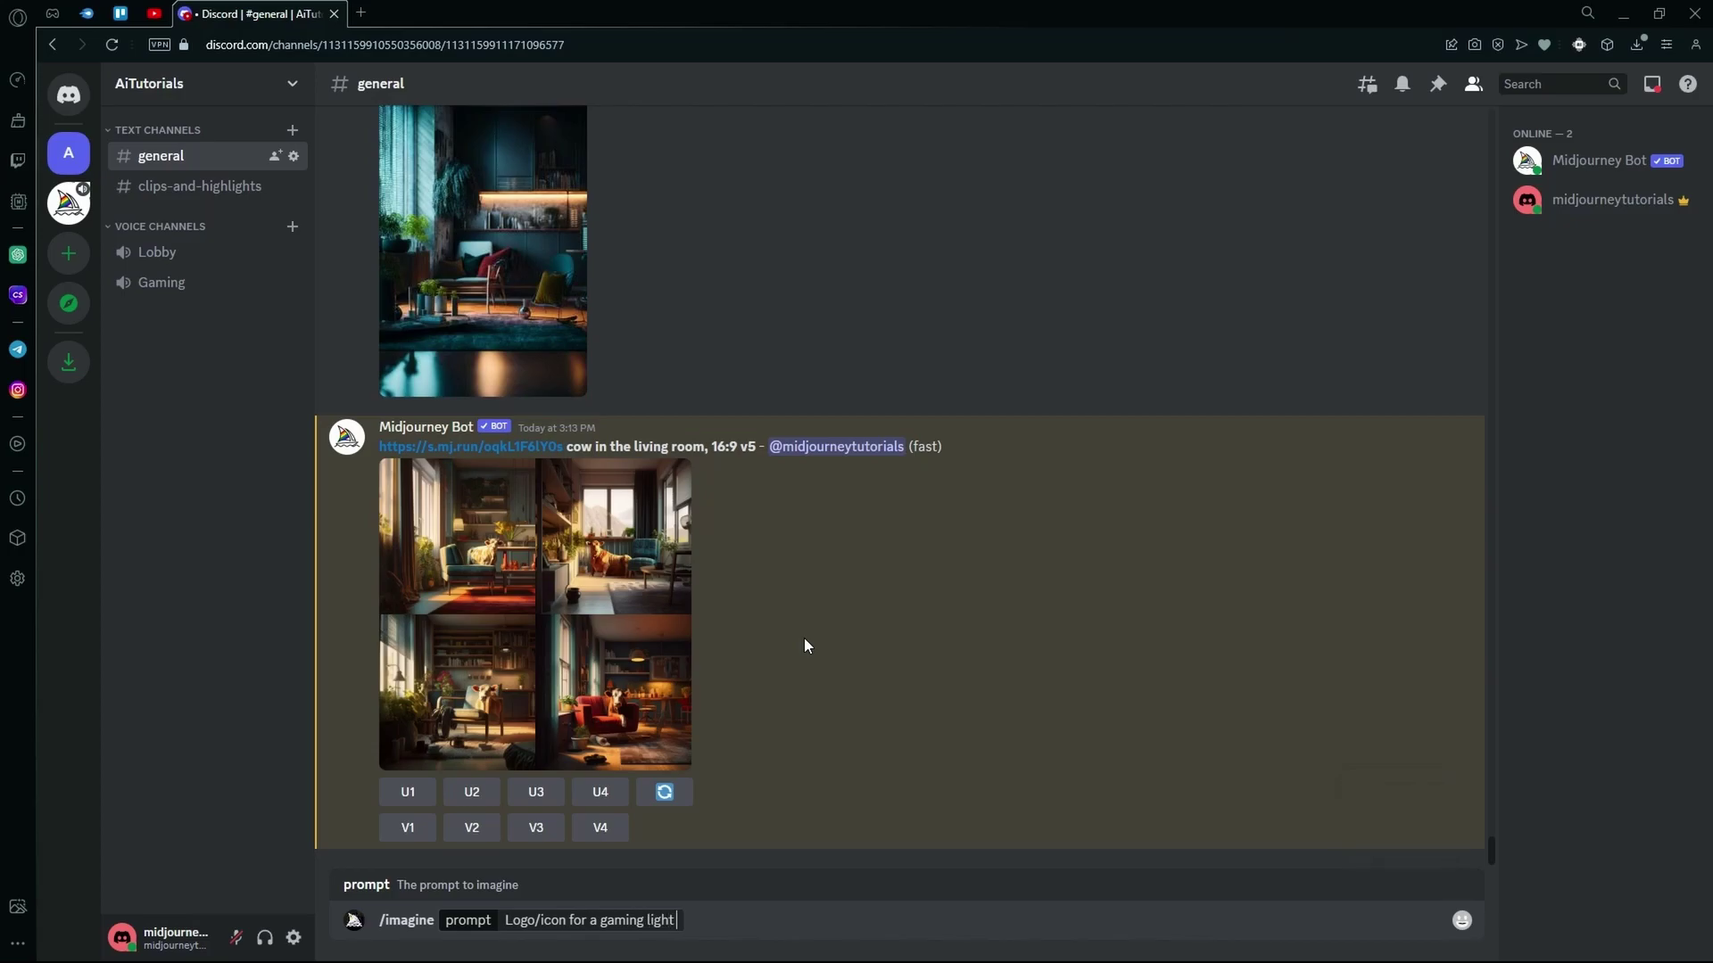
{"action": "type", "text": " management a"}
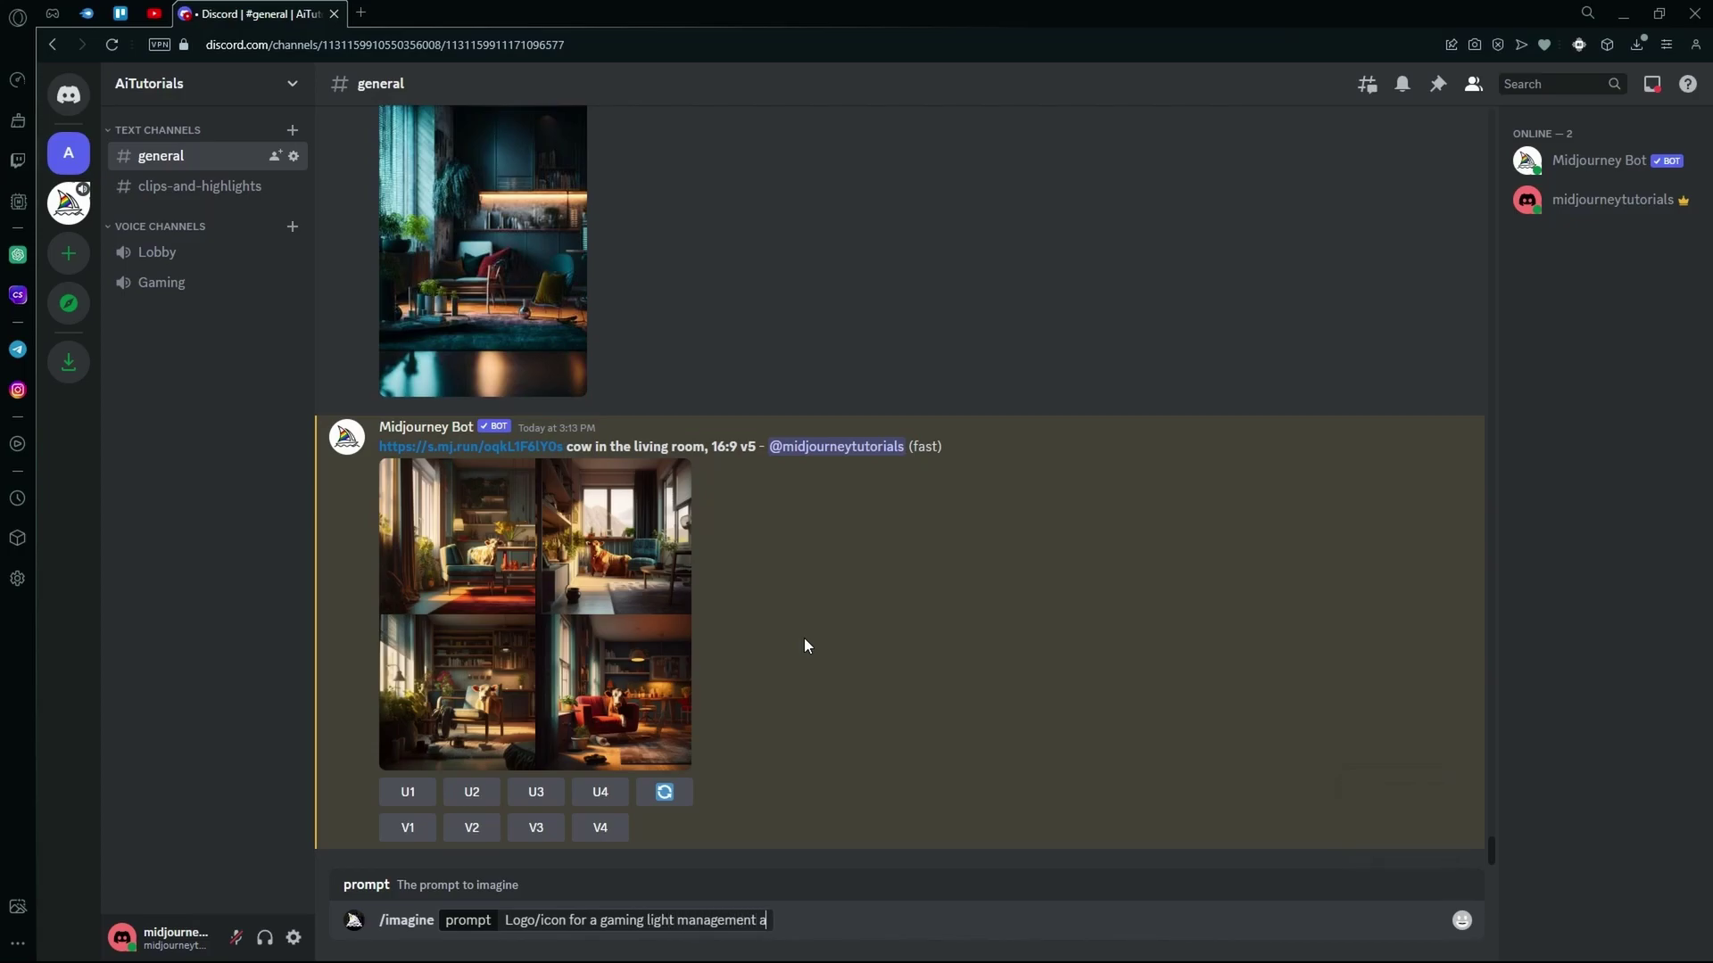
{"action": "type", "text": "pp v4"}
{"action": "key", "text": "Return"}
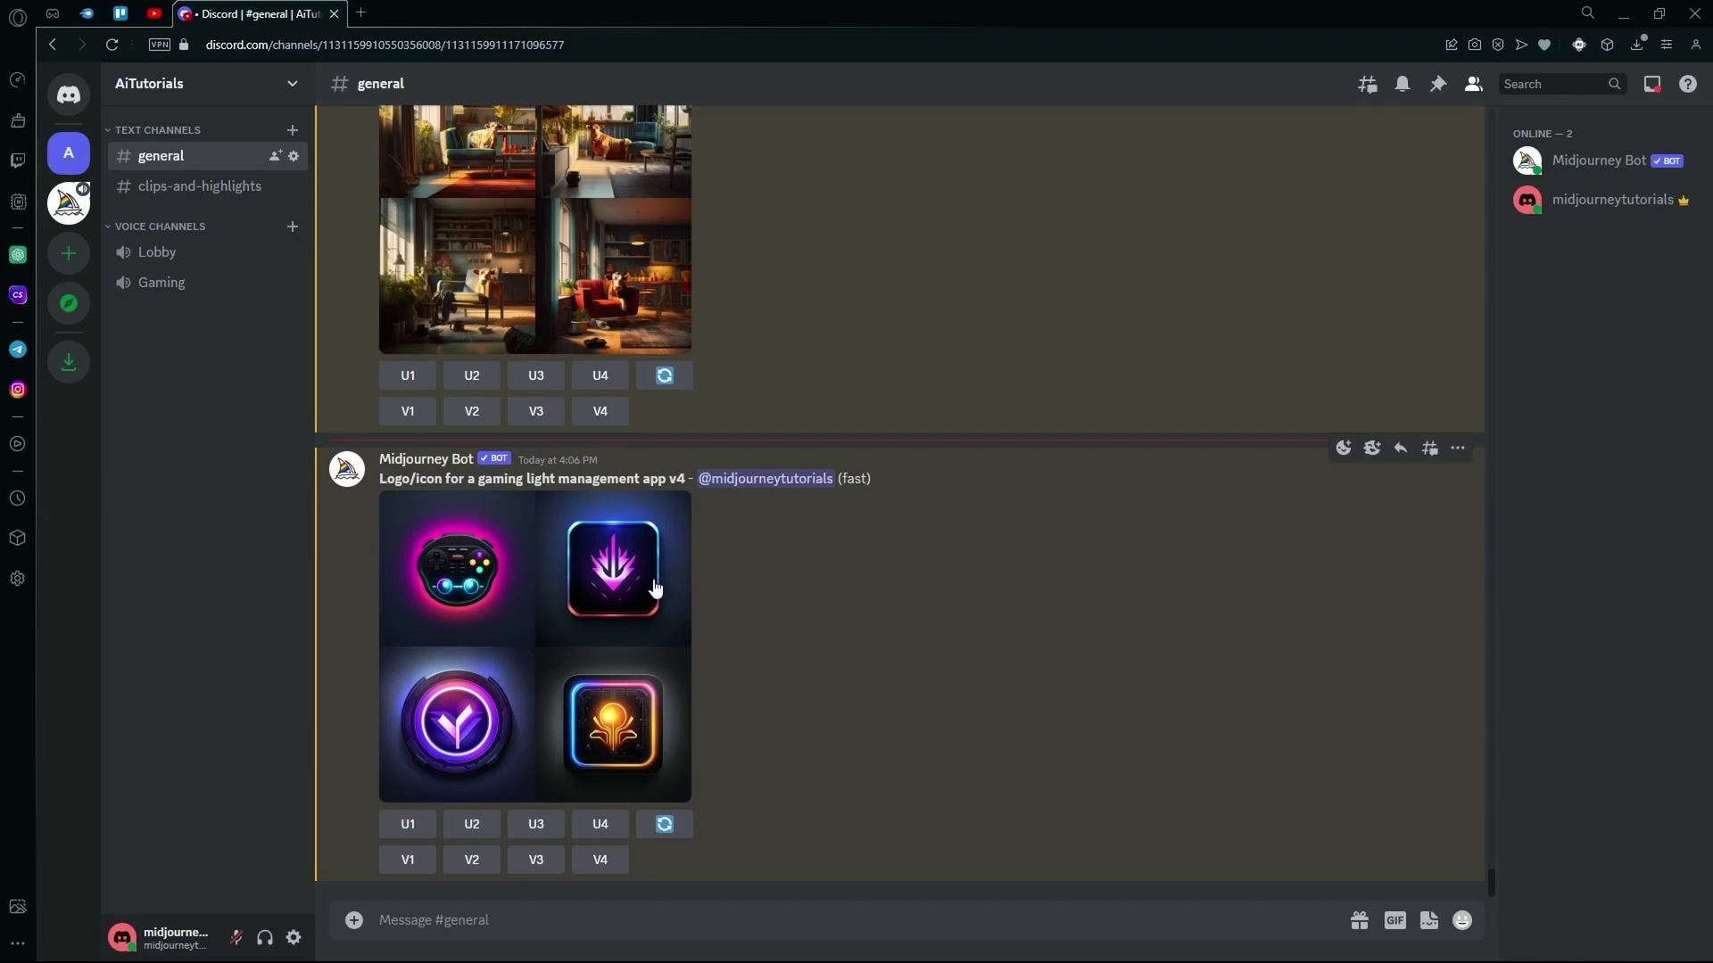
Enlarge the returned neon gaming-icon grid, then select the words Logo and icon in its prompt
{"action": "left_click", "coordinate": [567, 560]}
{"action": "key", "text": "Escape"}
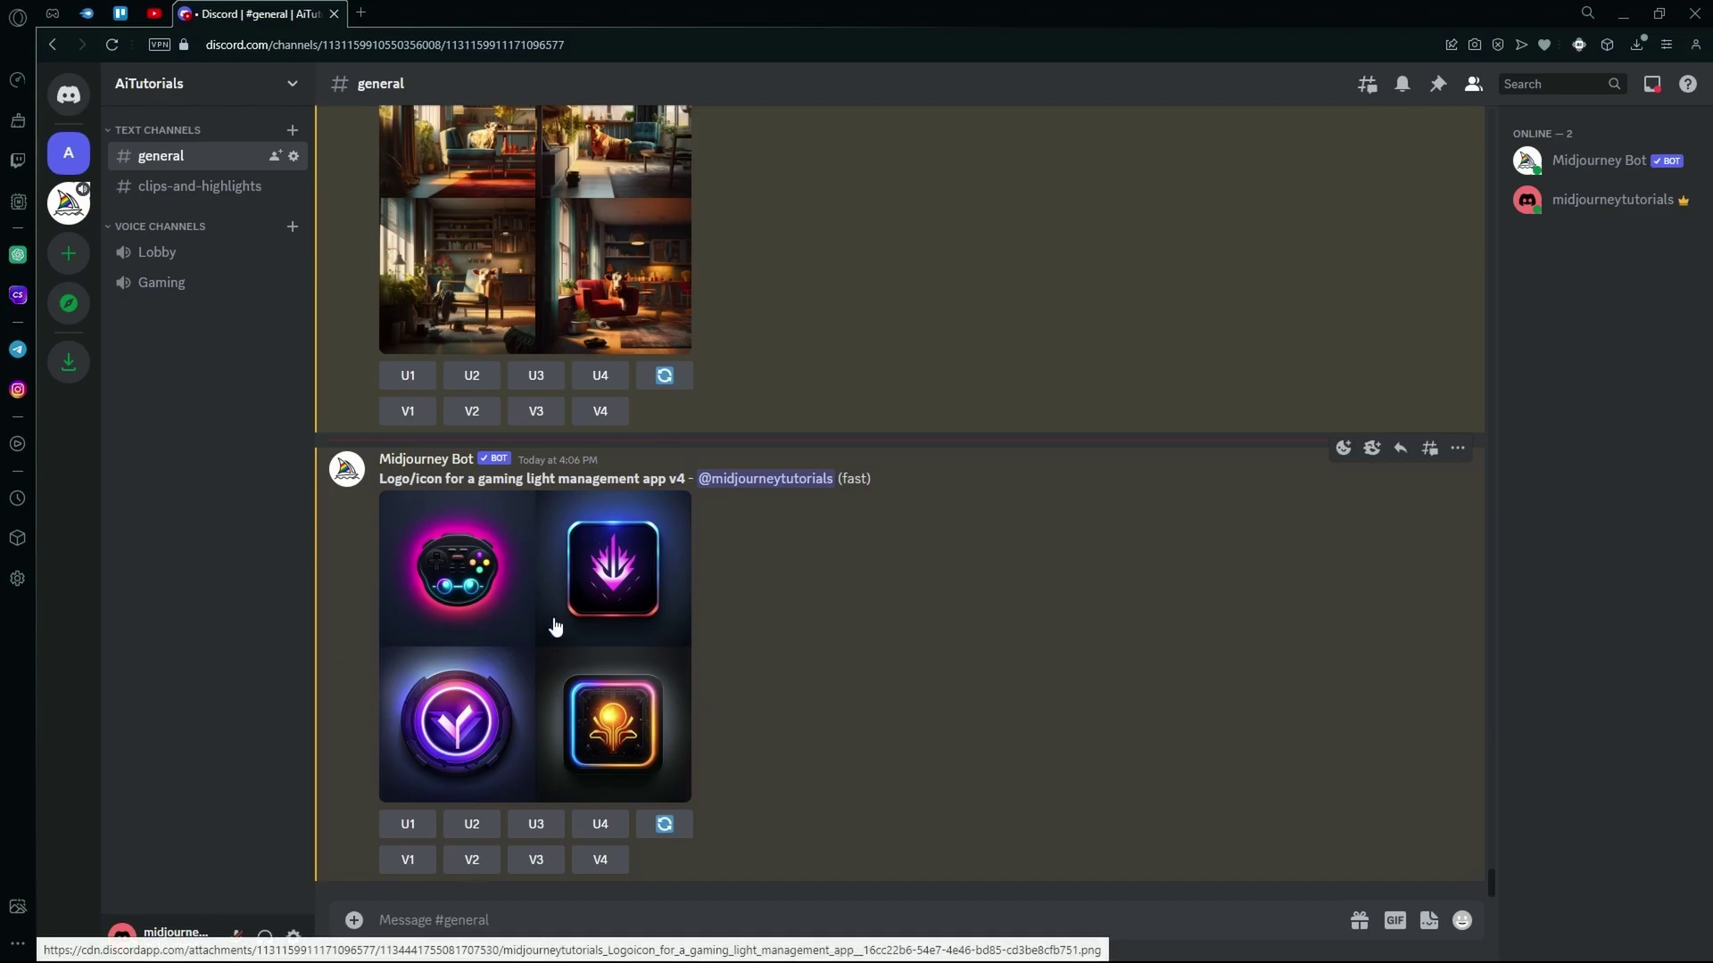
{"action": "double_click", "coordinate": [394, 479]}
{"action": "double_click", "coordinate": [428, 479]}
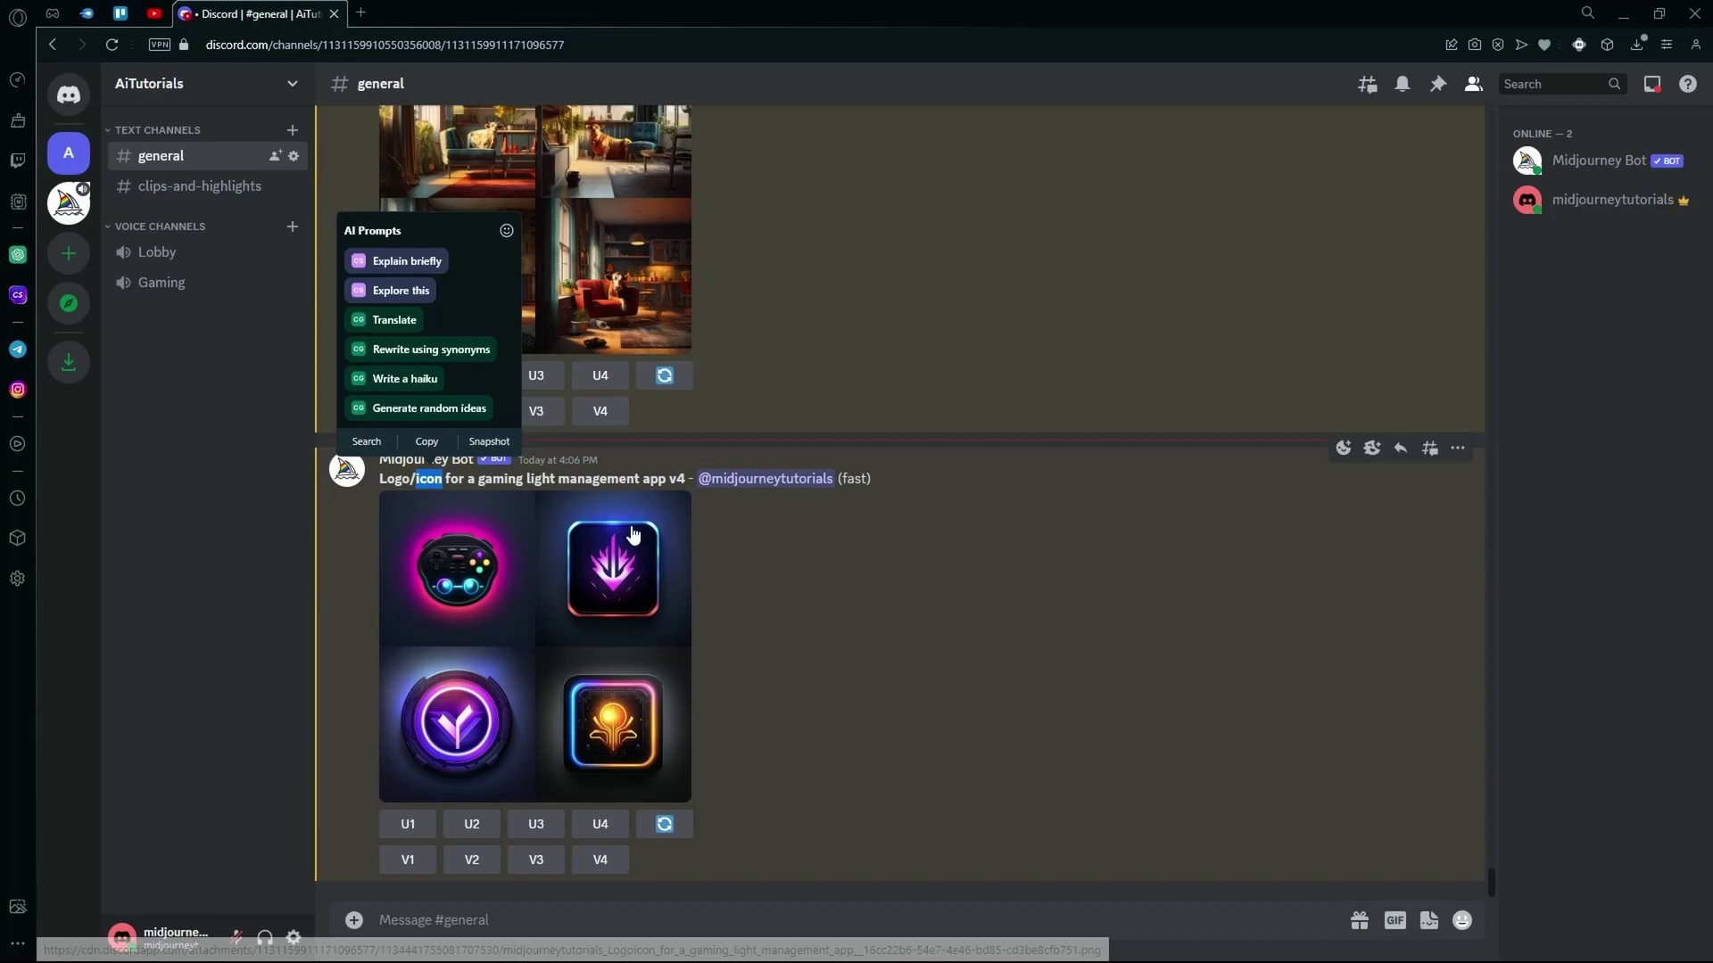
{"action": "left_click", "coordinate": [785, 619]}
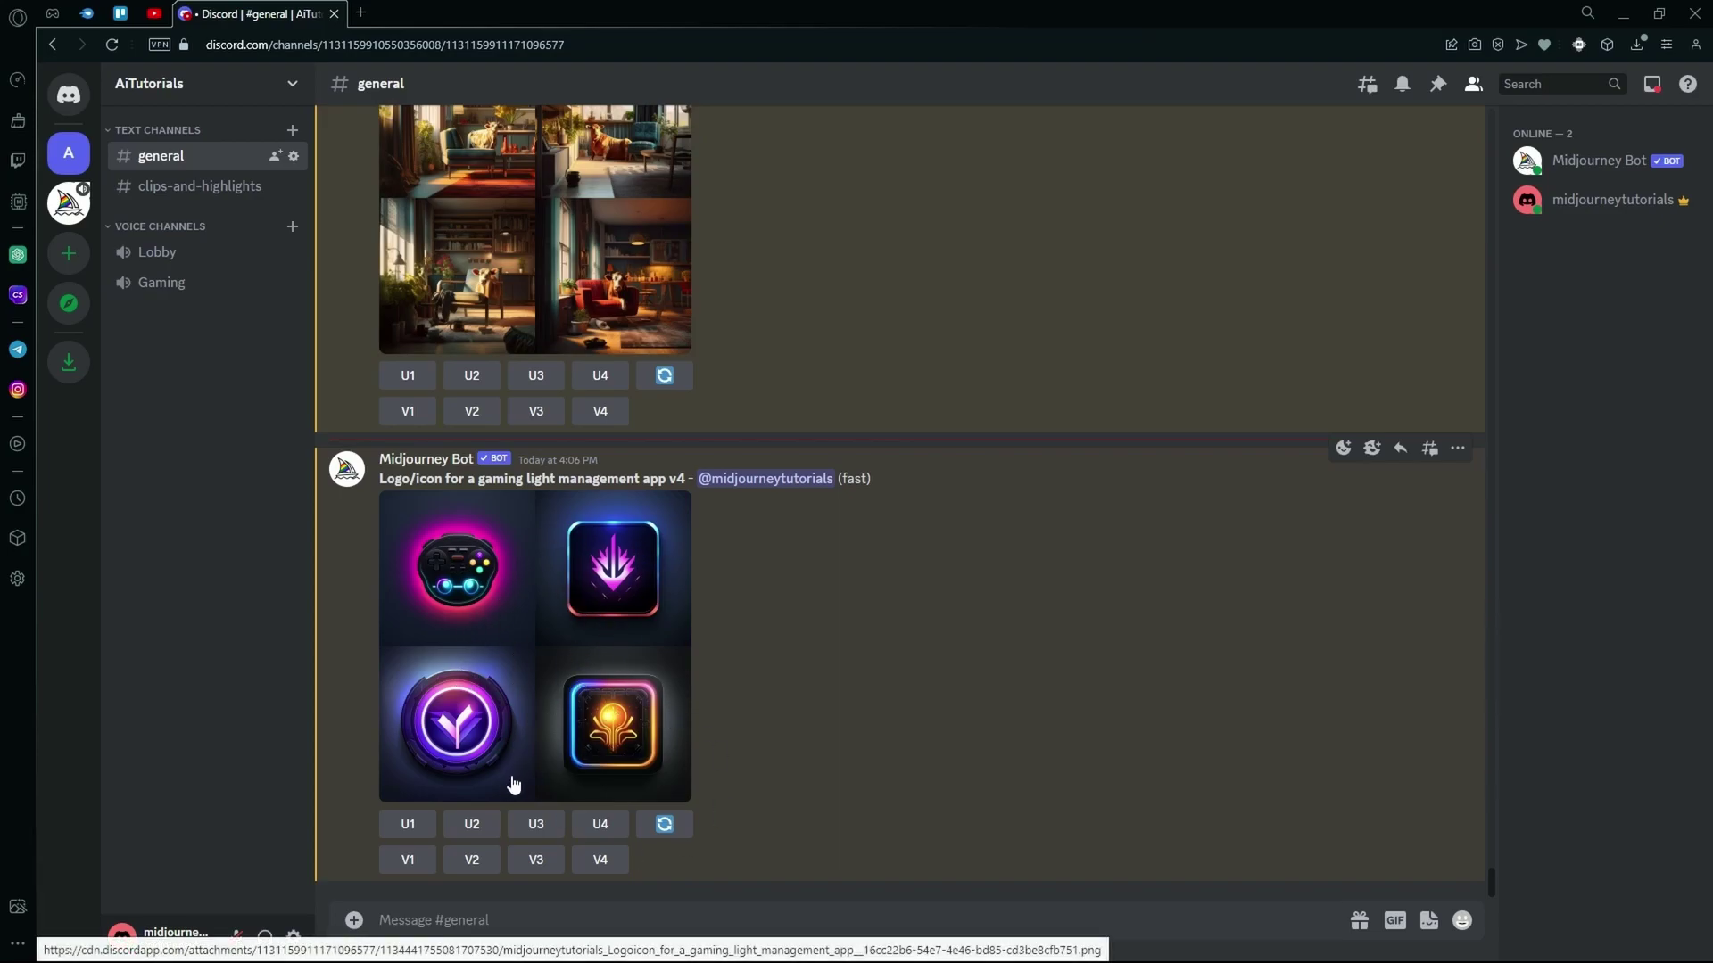
Request V2 variations of the purple emblem icon and re-view the original grid enlarged
{"action": "left_click", "coordinate": [488, 859]}
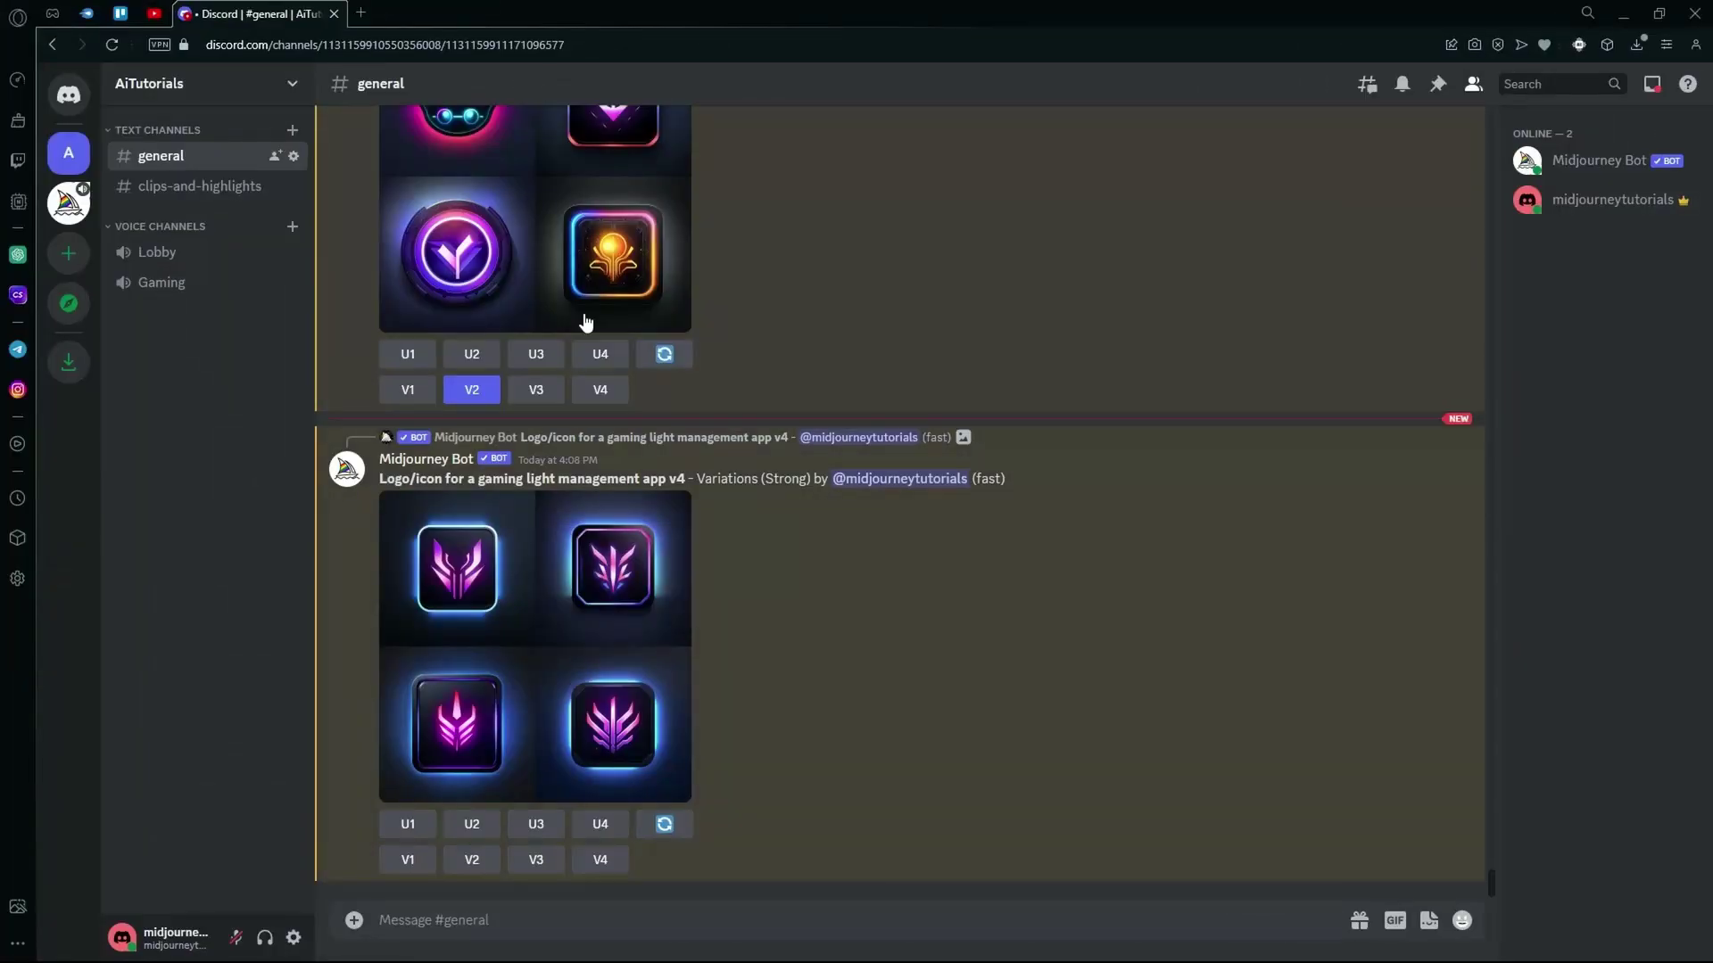
{"action": "scroll", "coordinate": [805, 396], "scroll_direction": "up", "scroll_amount": 3}
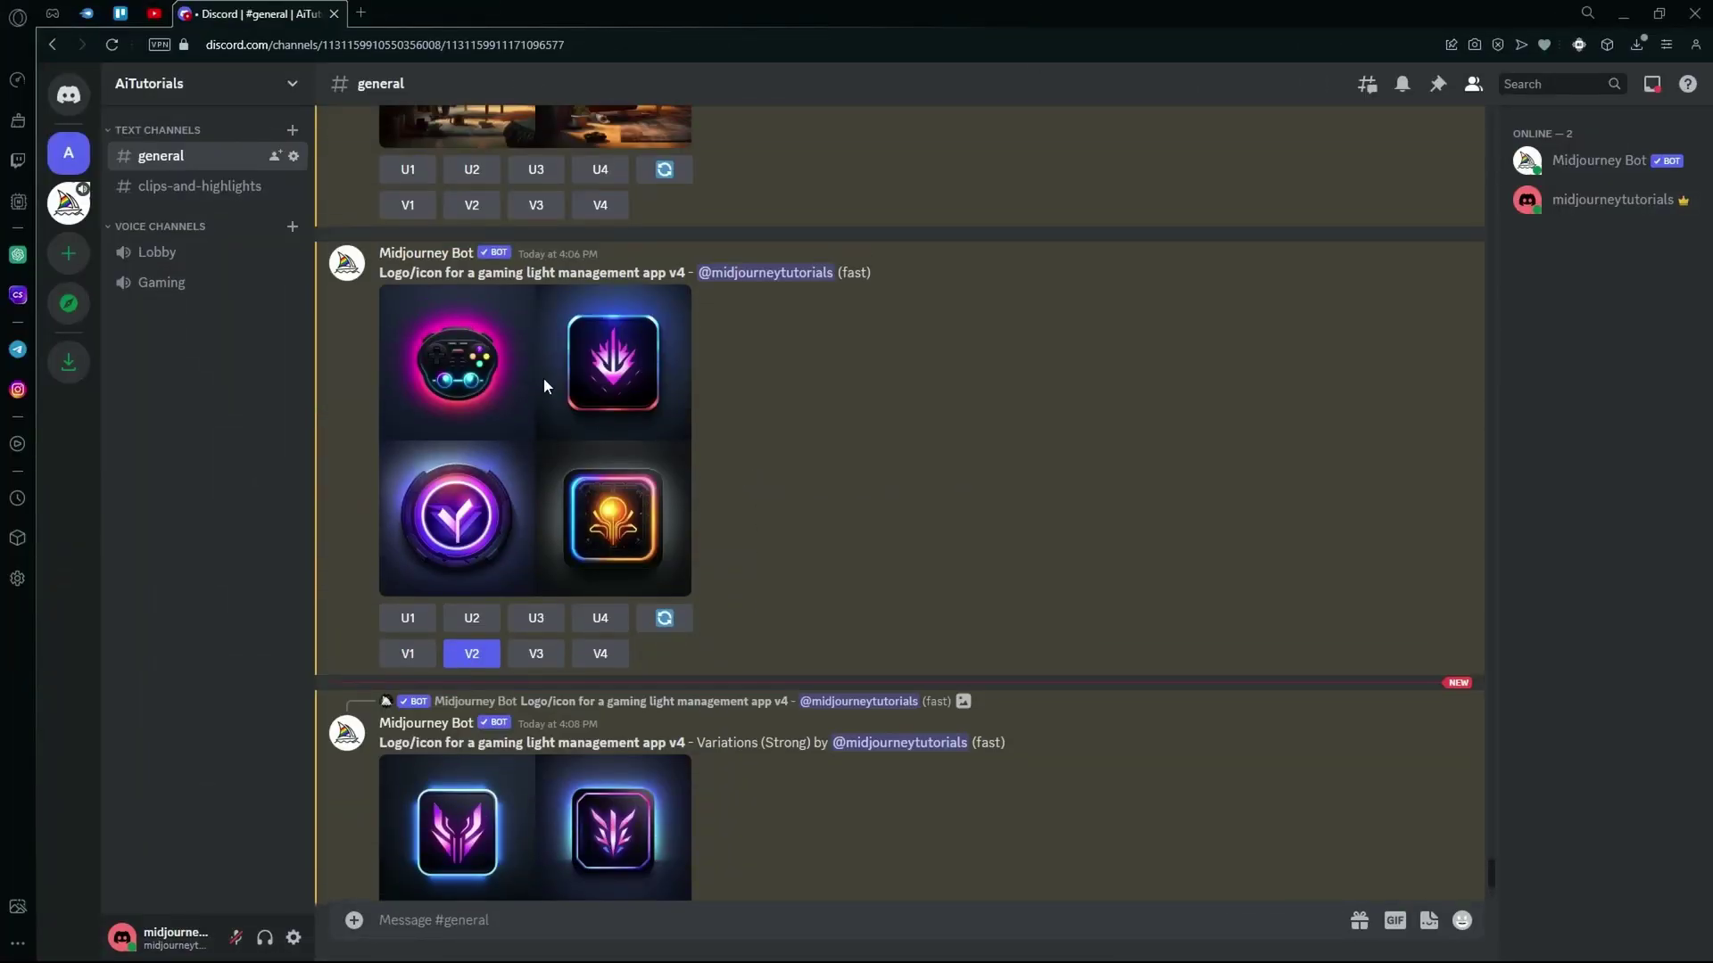
{"action": "left_click", "coordinate": [635, 394]}
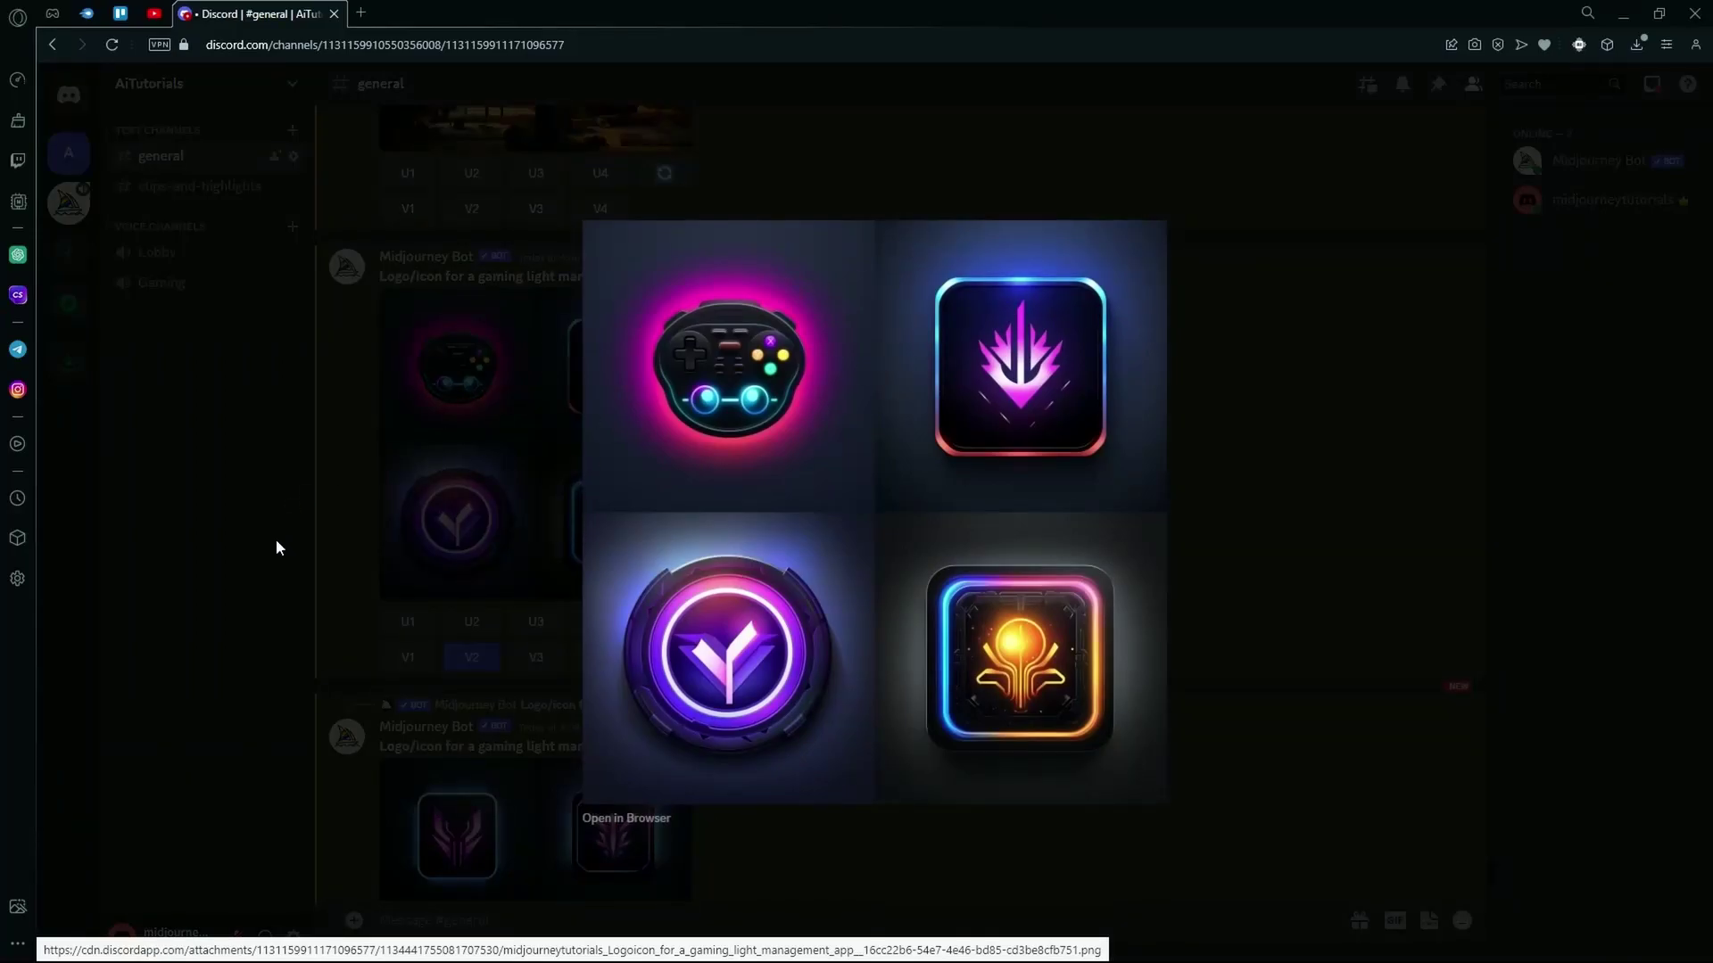
{"action": "left_click", "coordinate": [275, 548]}
{"action": "scroll", "coordinate": [499, 571], "scroll_direction": "down", "scroll_amount": 3}
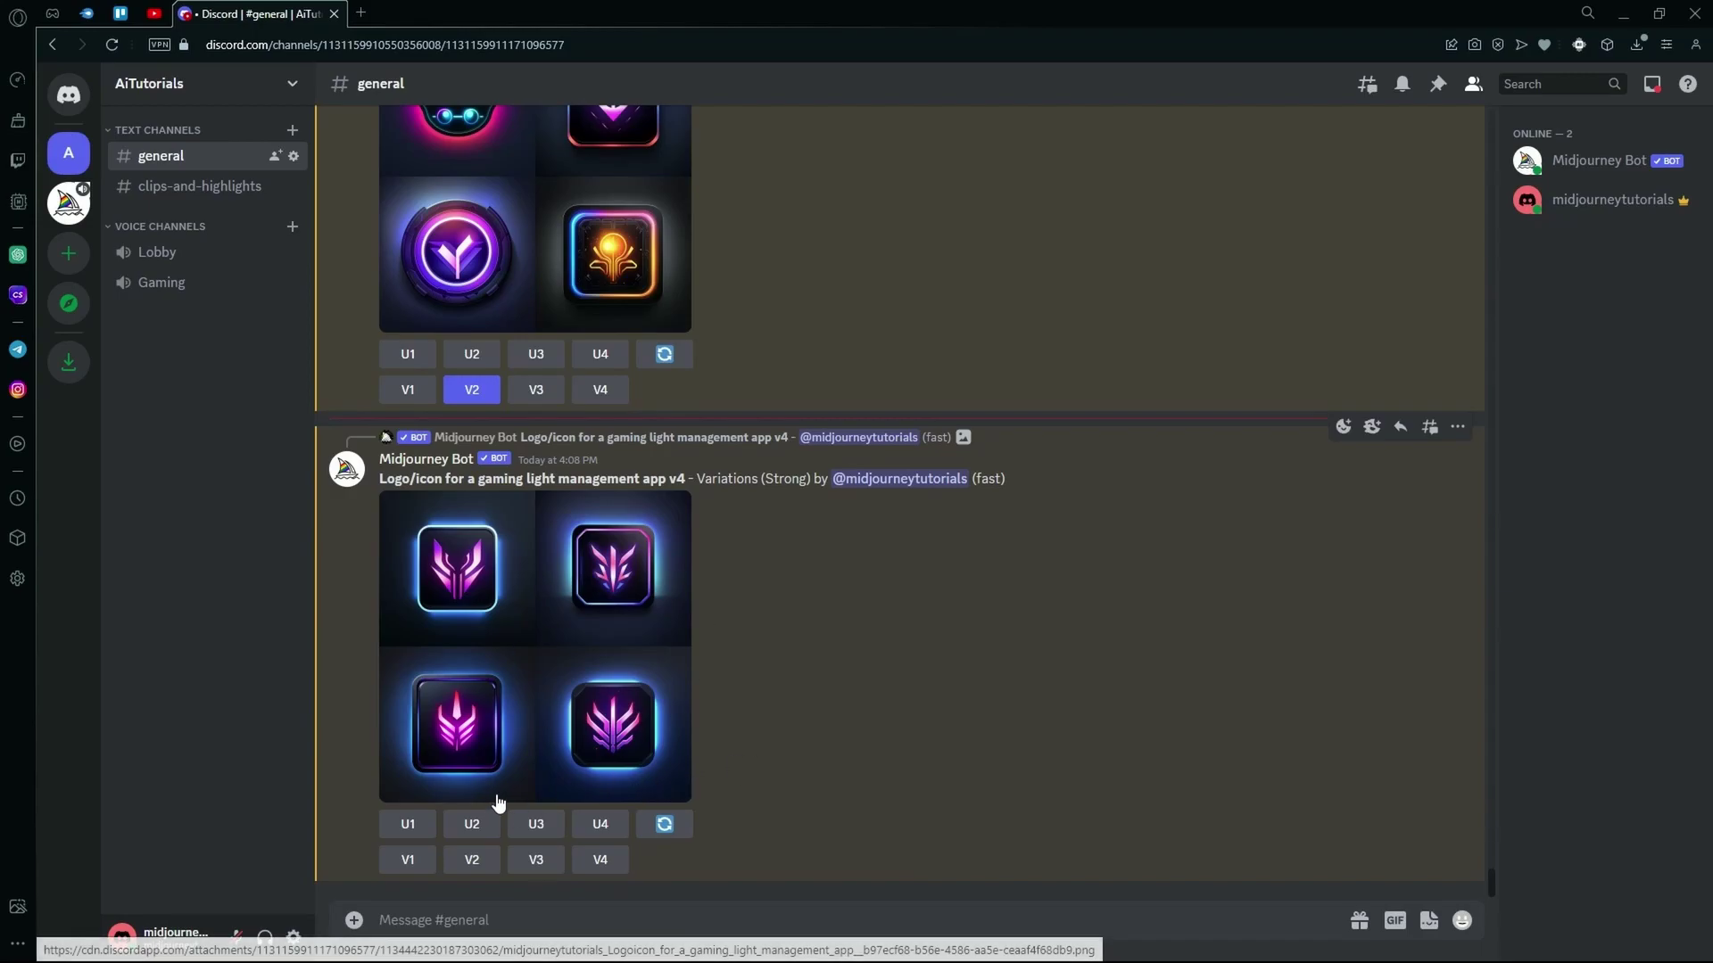
{"action": "scroll", "coordinate": [500, 778], "scroll_direction": "up", "scroll_amount": 2}
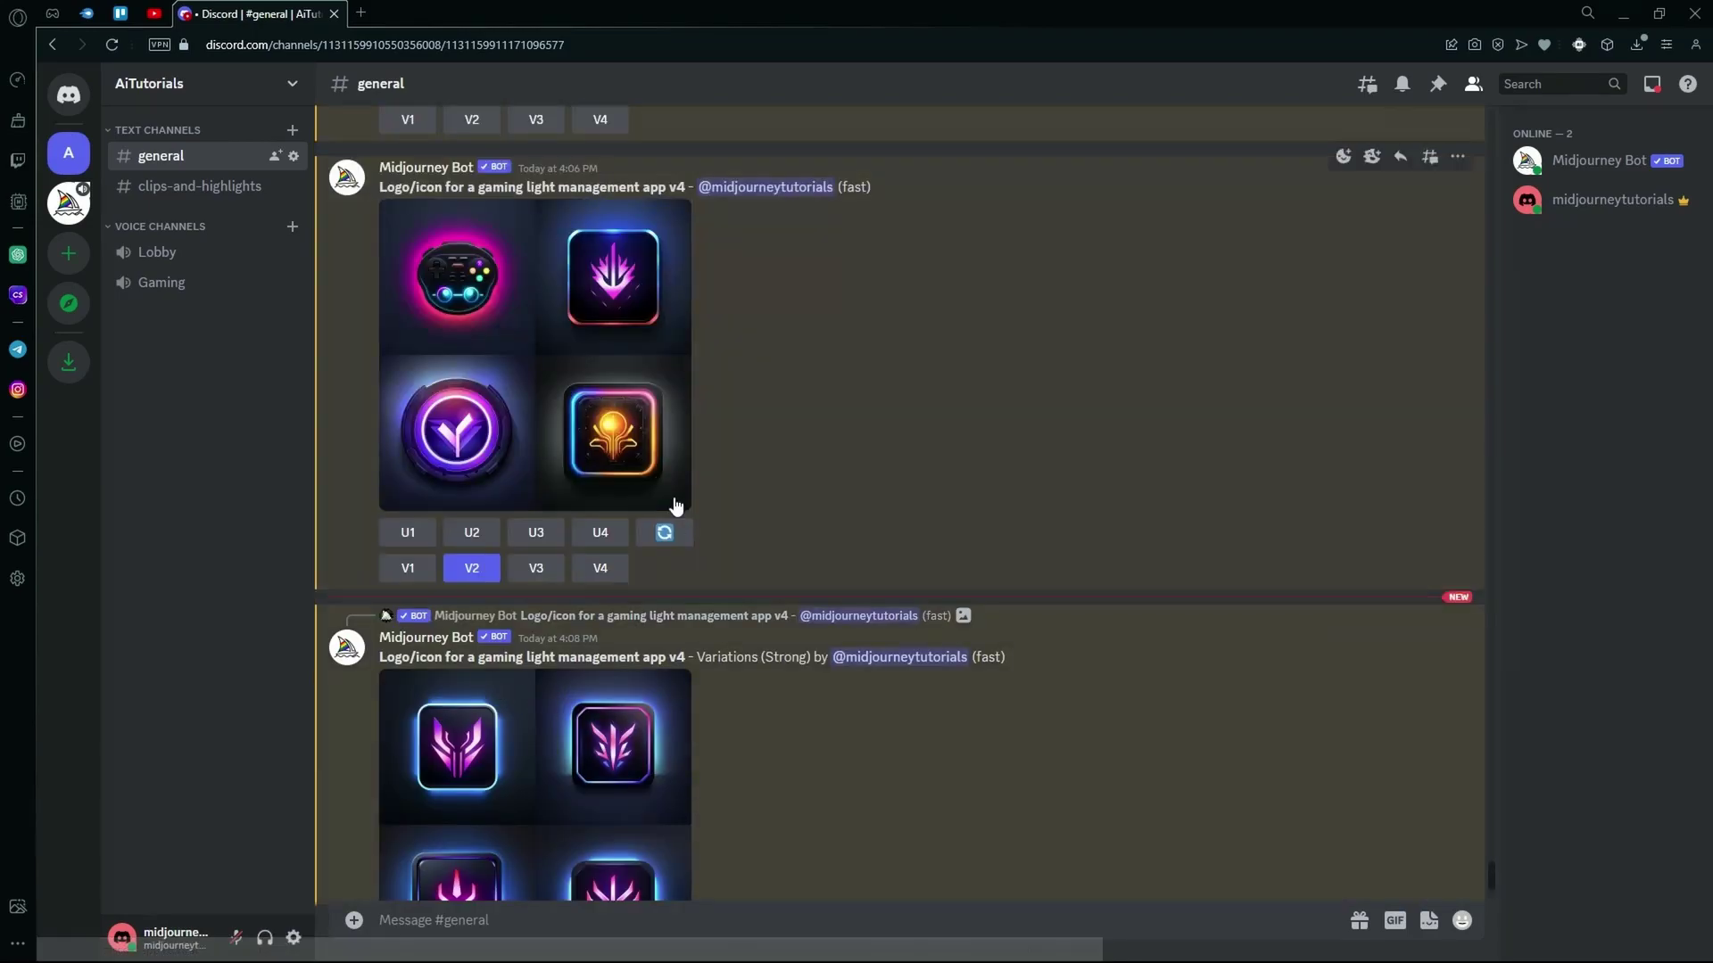
Request V1 variations of the glowing gamepad icon and inspect the new gamepad grid enlarged
{"action": "left_click", "coordinate": [410, 567]}
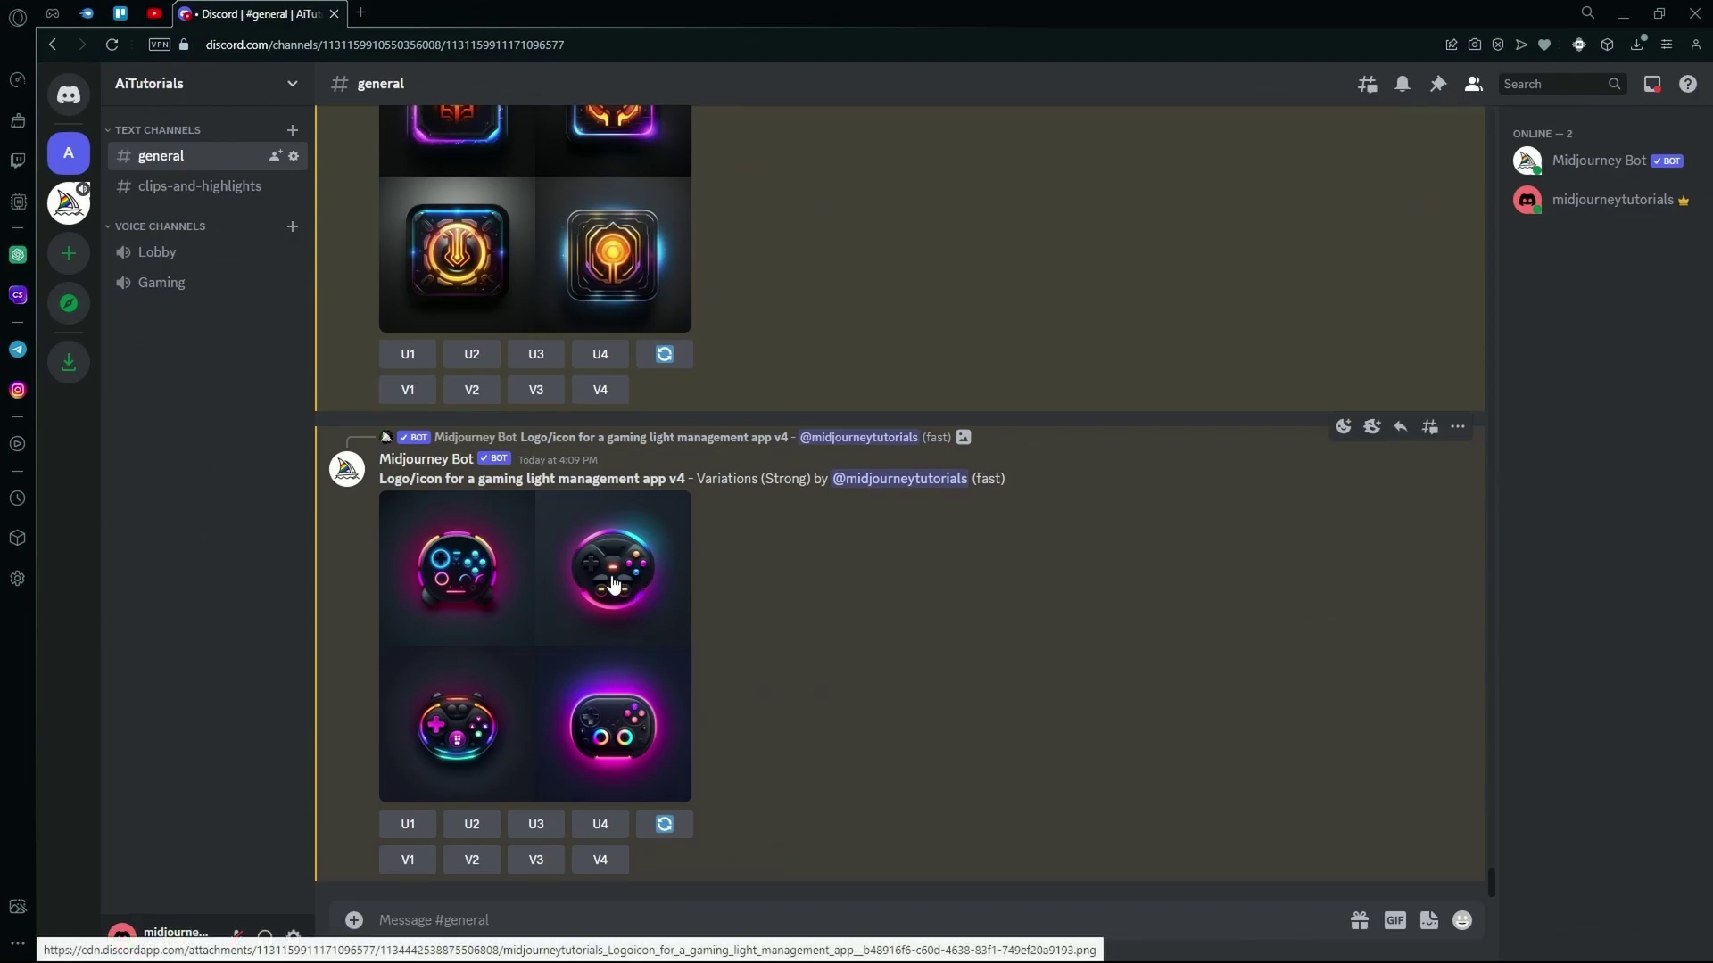
{"action": "left_click", "coordinate": [649, 734]}
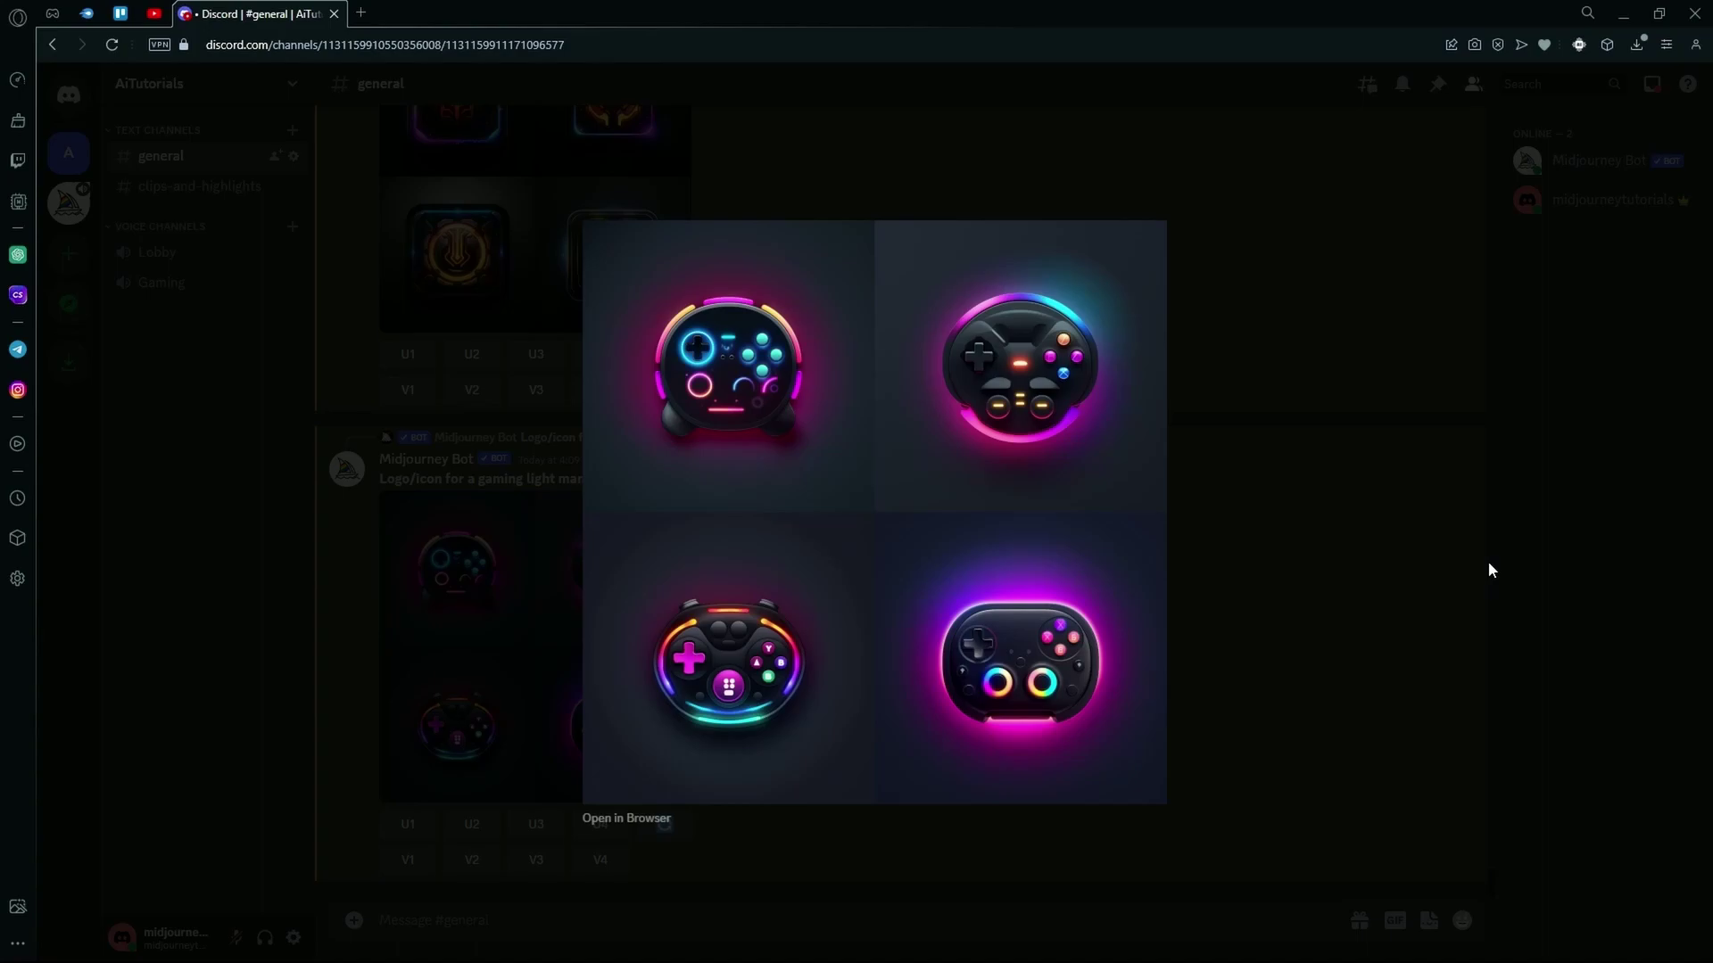
{"action": "left_click", "coordinate": [1489, 565]}
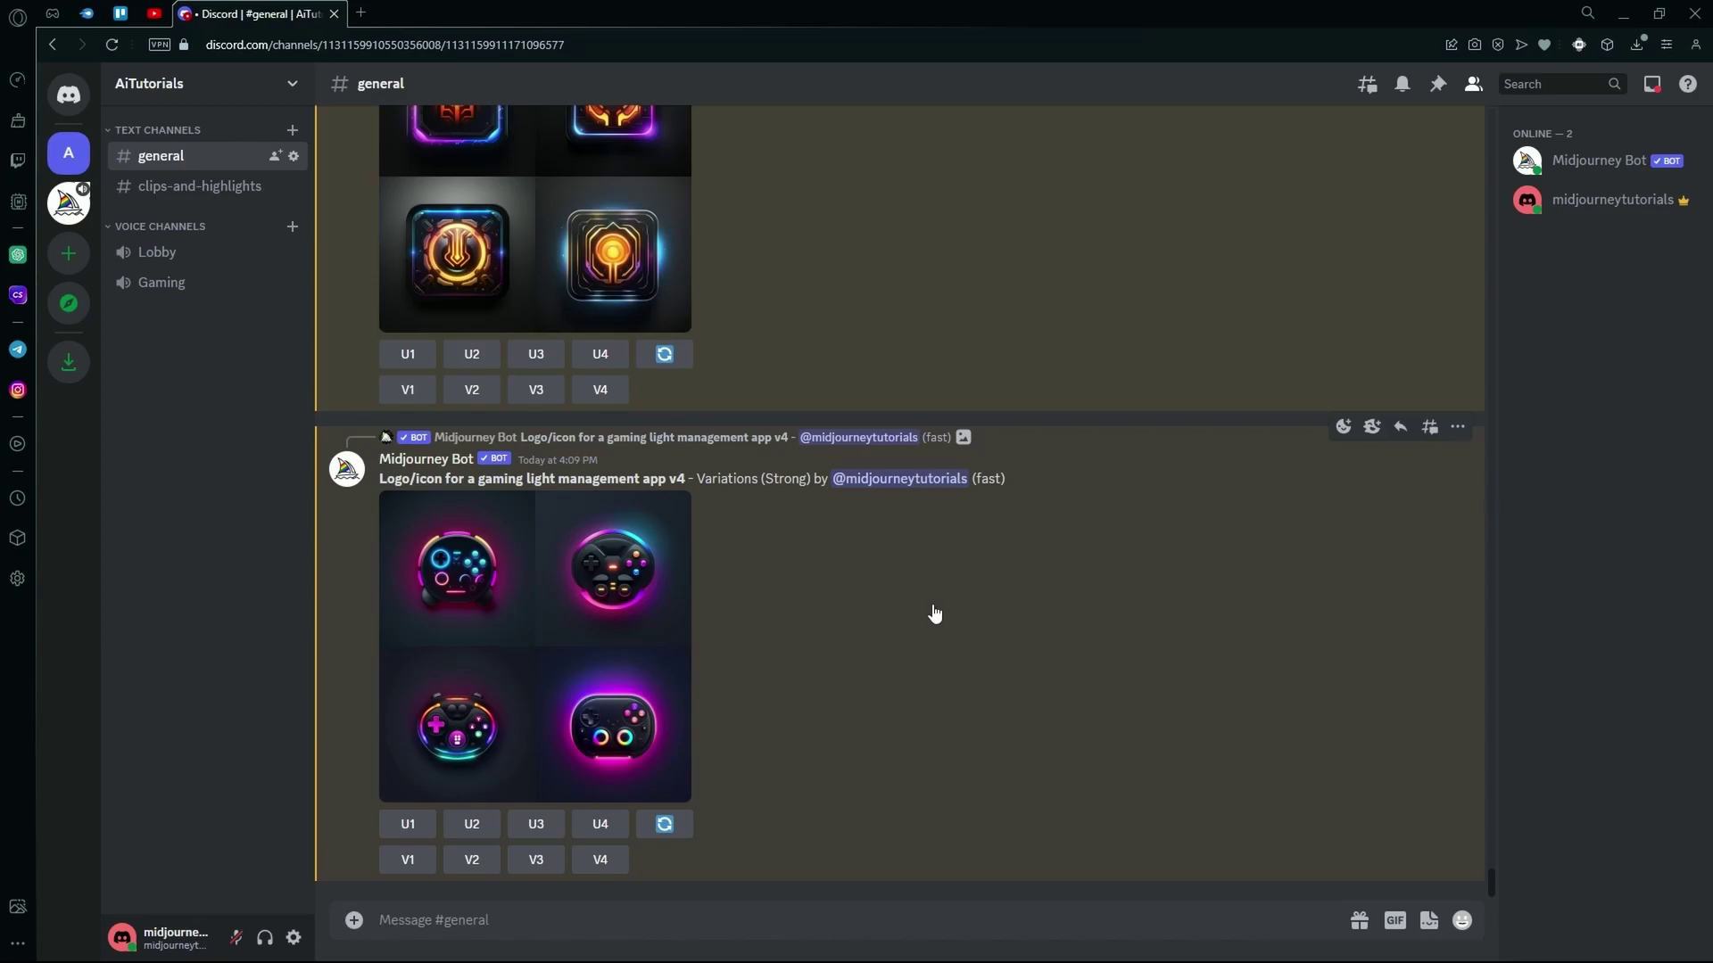
Start an /imagine prompt with 'interface', then paste the copied earlier prompt wording after it
{"action": "type", "text": "/imagine"}
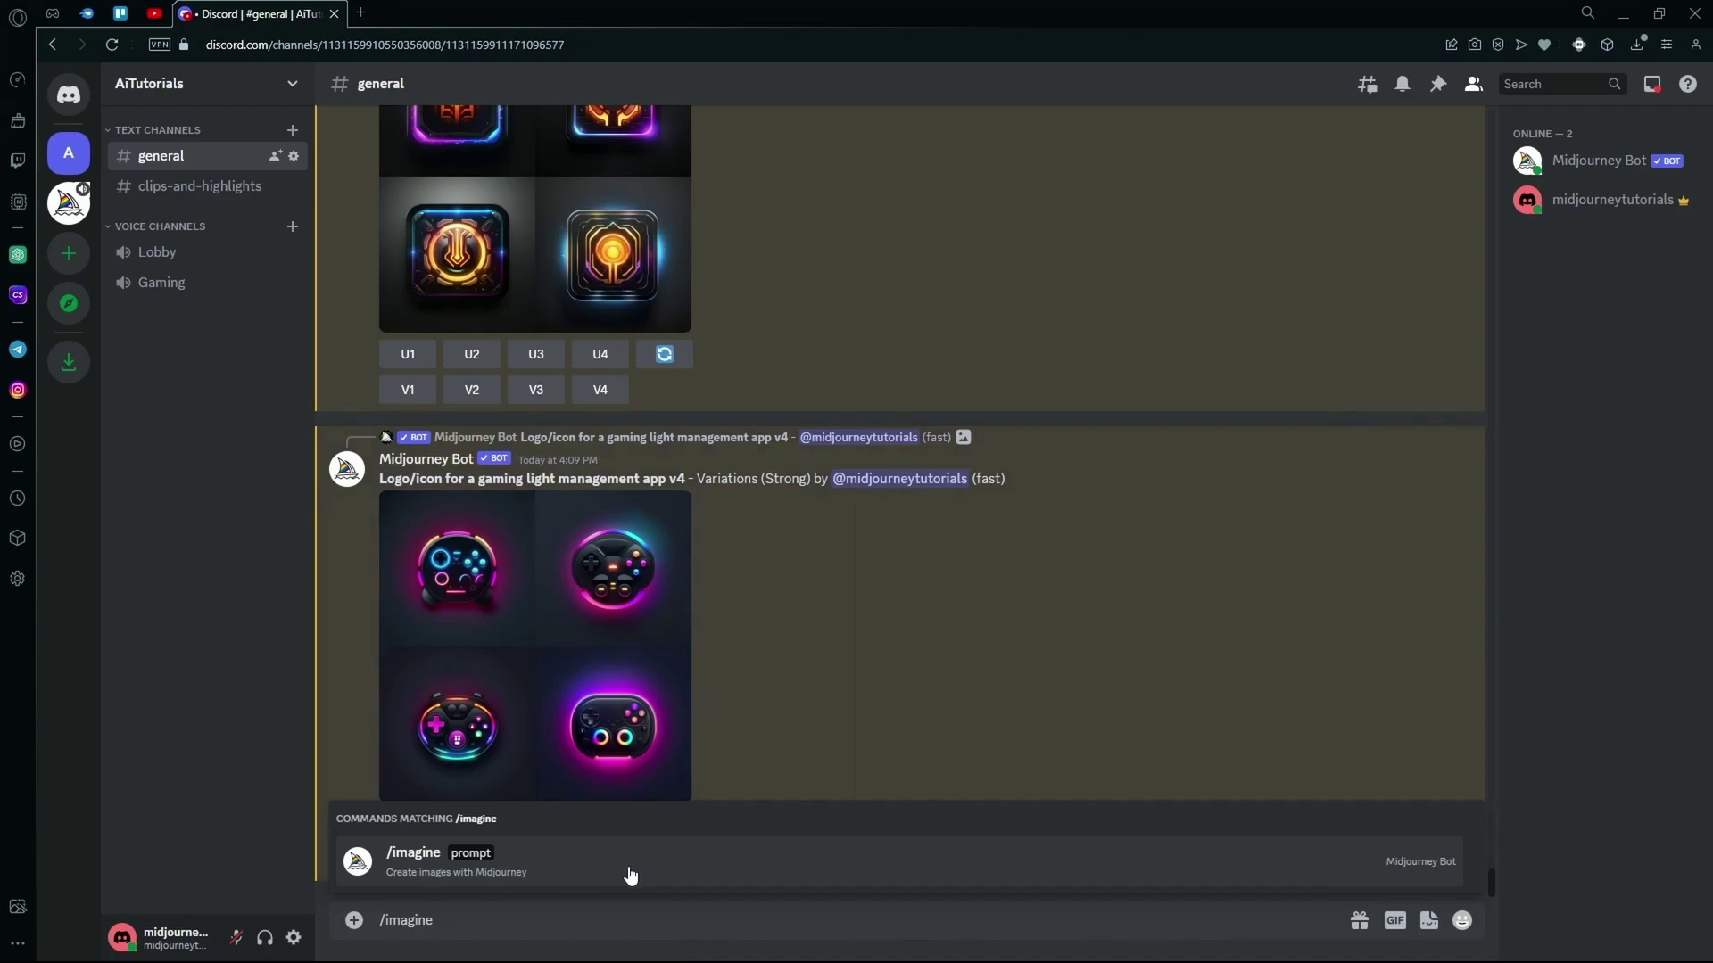
{"action": "left_click", "coordinate": [628, 865]}
{"action": "type", "text": "interface"}
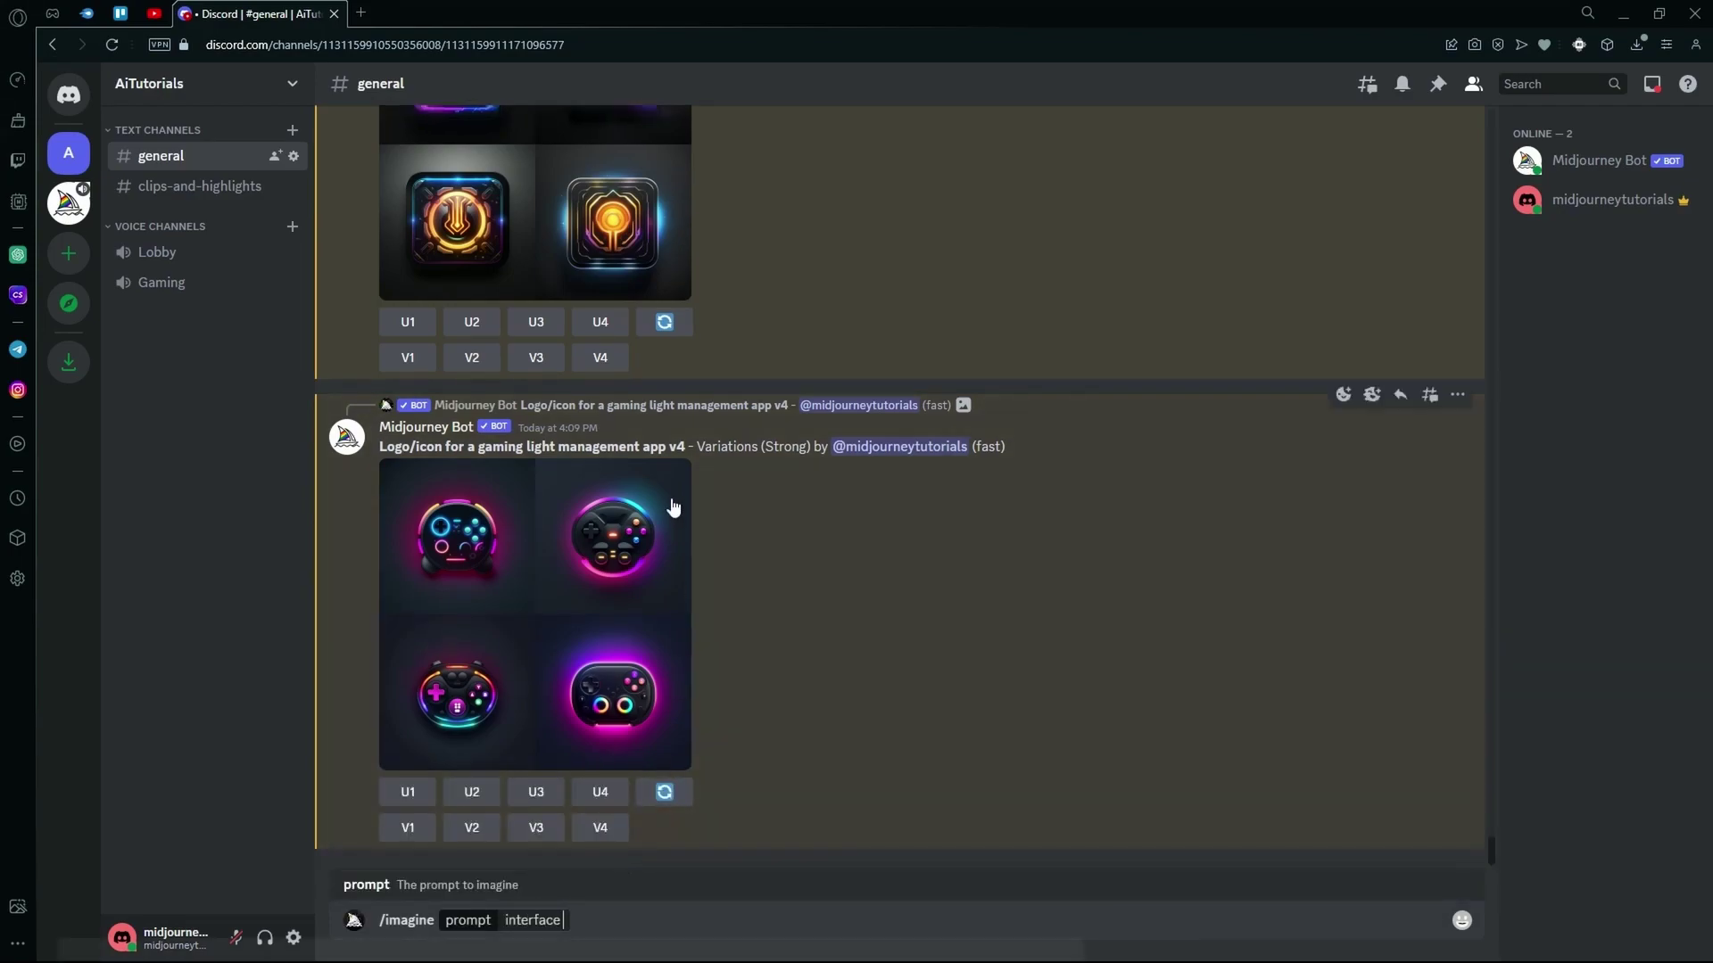
{"action": "scroll", "coordinate": [551, 388], "scroll_direction": "up", "scroll_amount": 4}
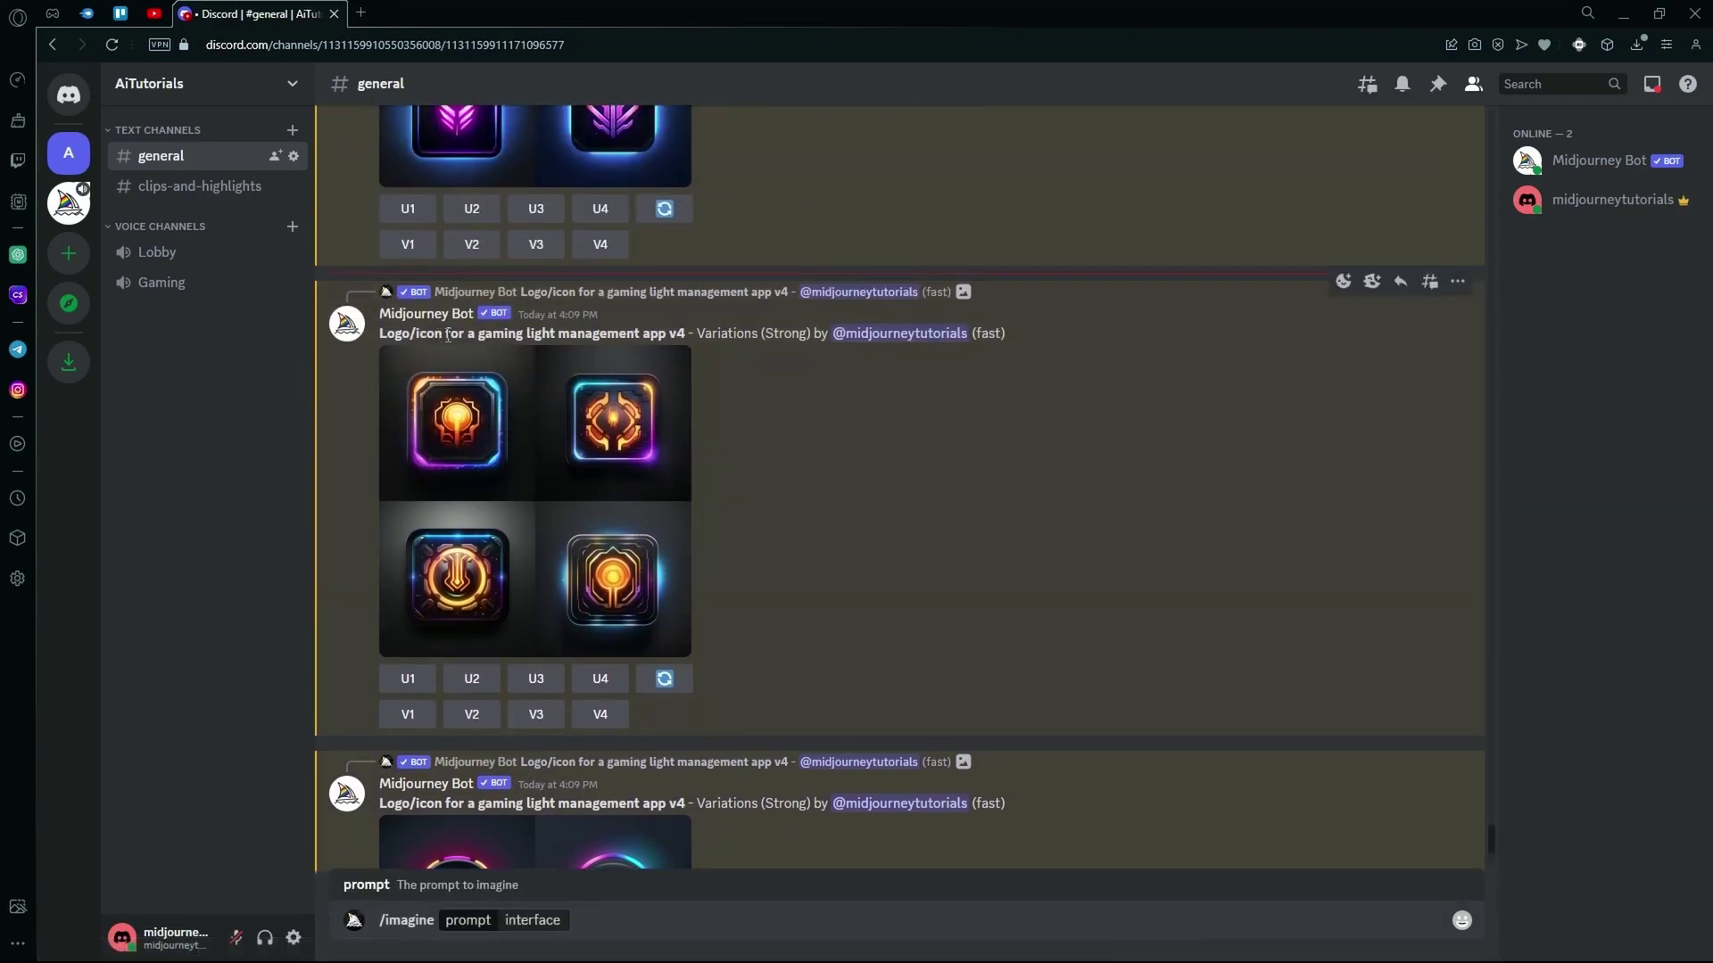
{"action": "left_click_drag", "start_coordinate": [443, 334], "coordinate": [687, 334]}
{"action": "right_click", "coordinate": [649, 339]}
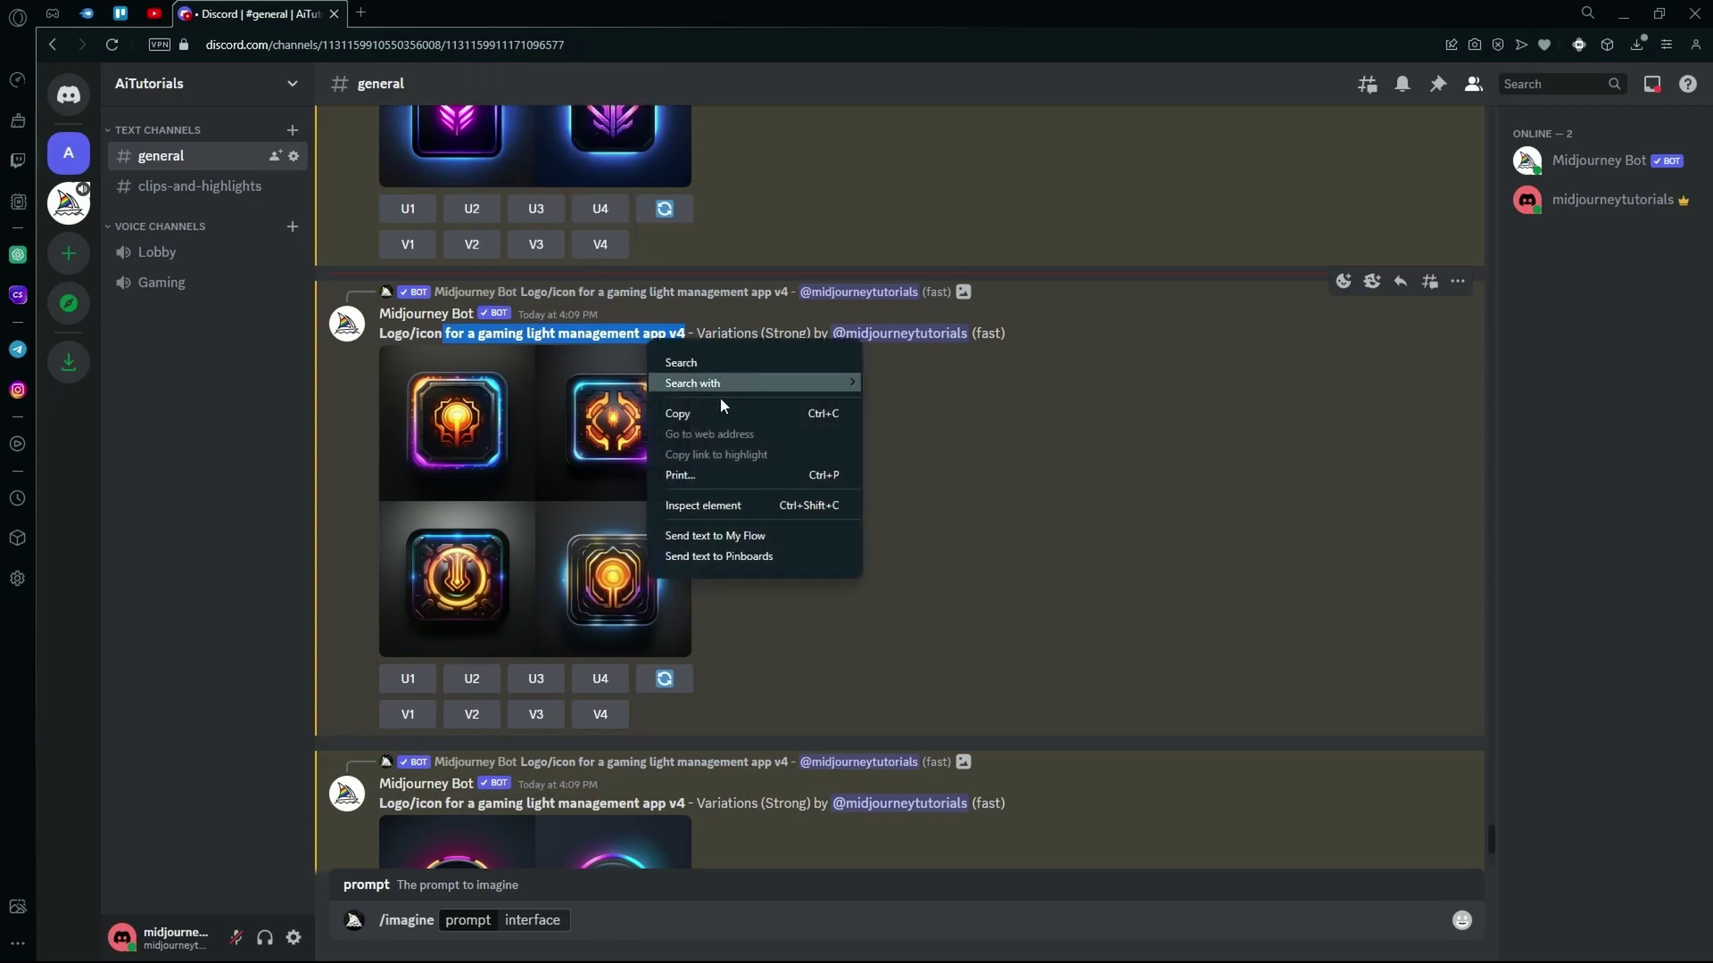
{"action": "left_click", "coordinate": [703, 415]}
{"action": "scroll", "coordinate": [703, 416], "scroll_direction": "down", "scroll_amount": 4}
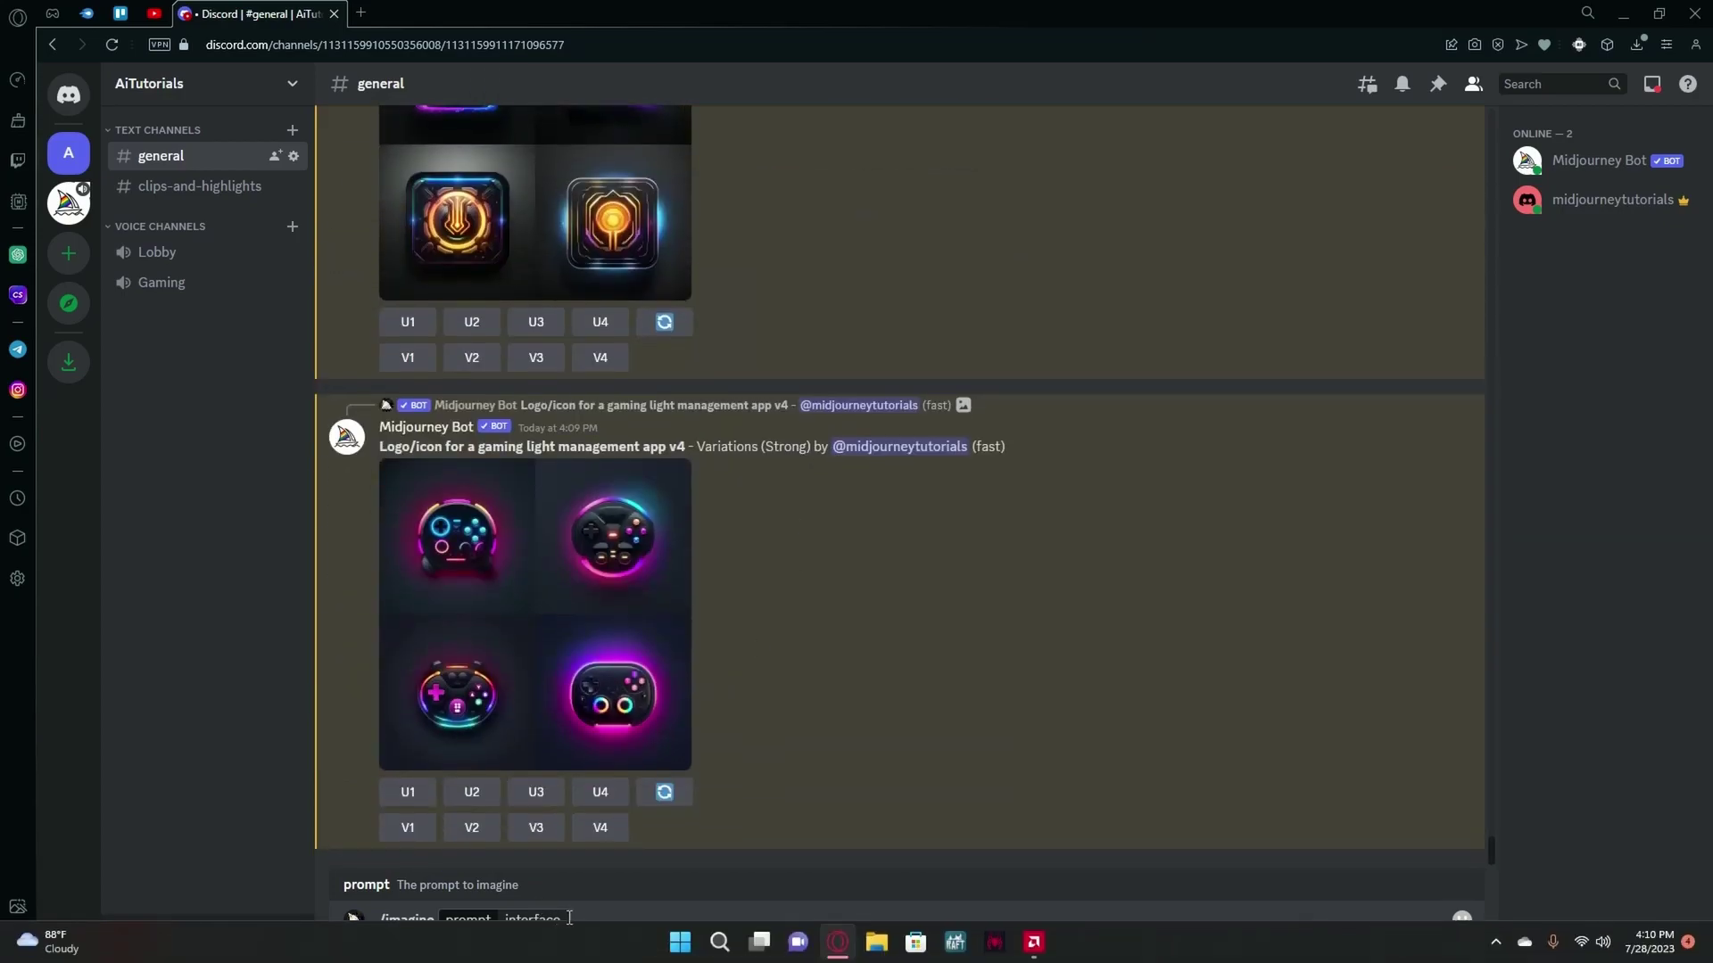
{"action": "key", "text": "ctrl+v"}
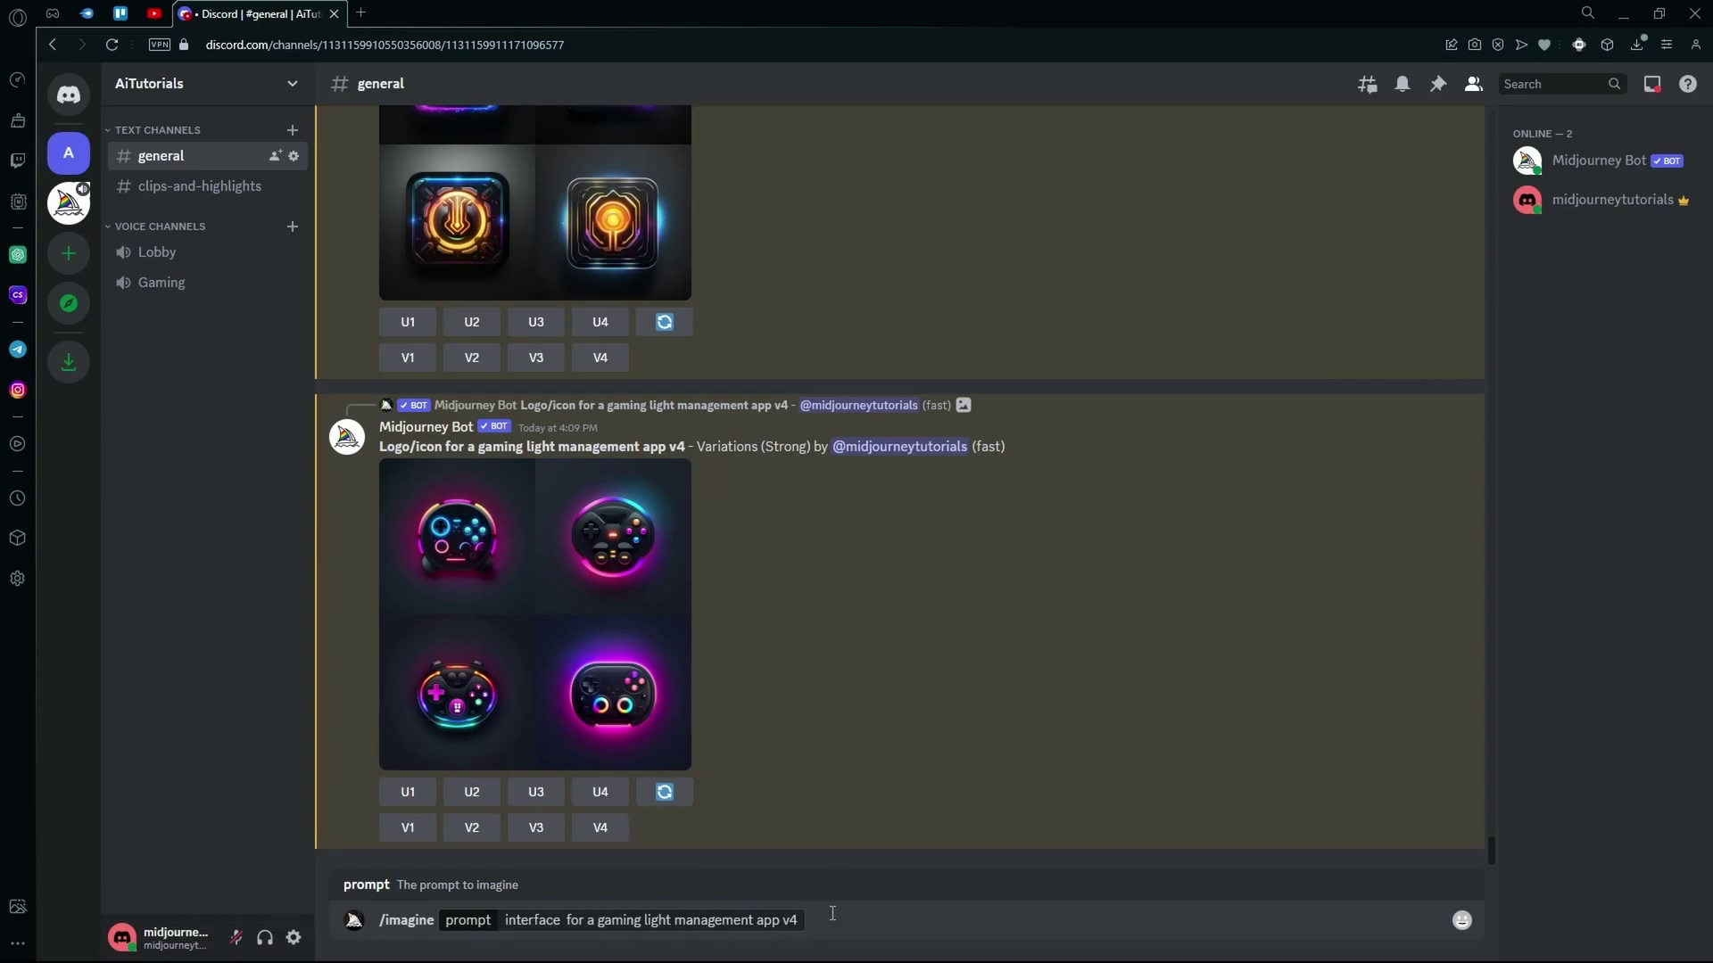
{"action": "key", "text": "Home"}
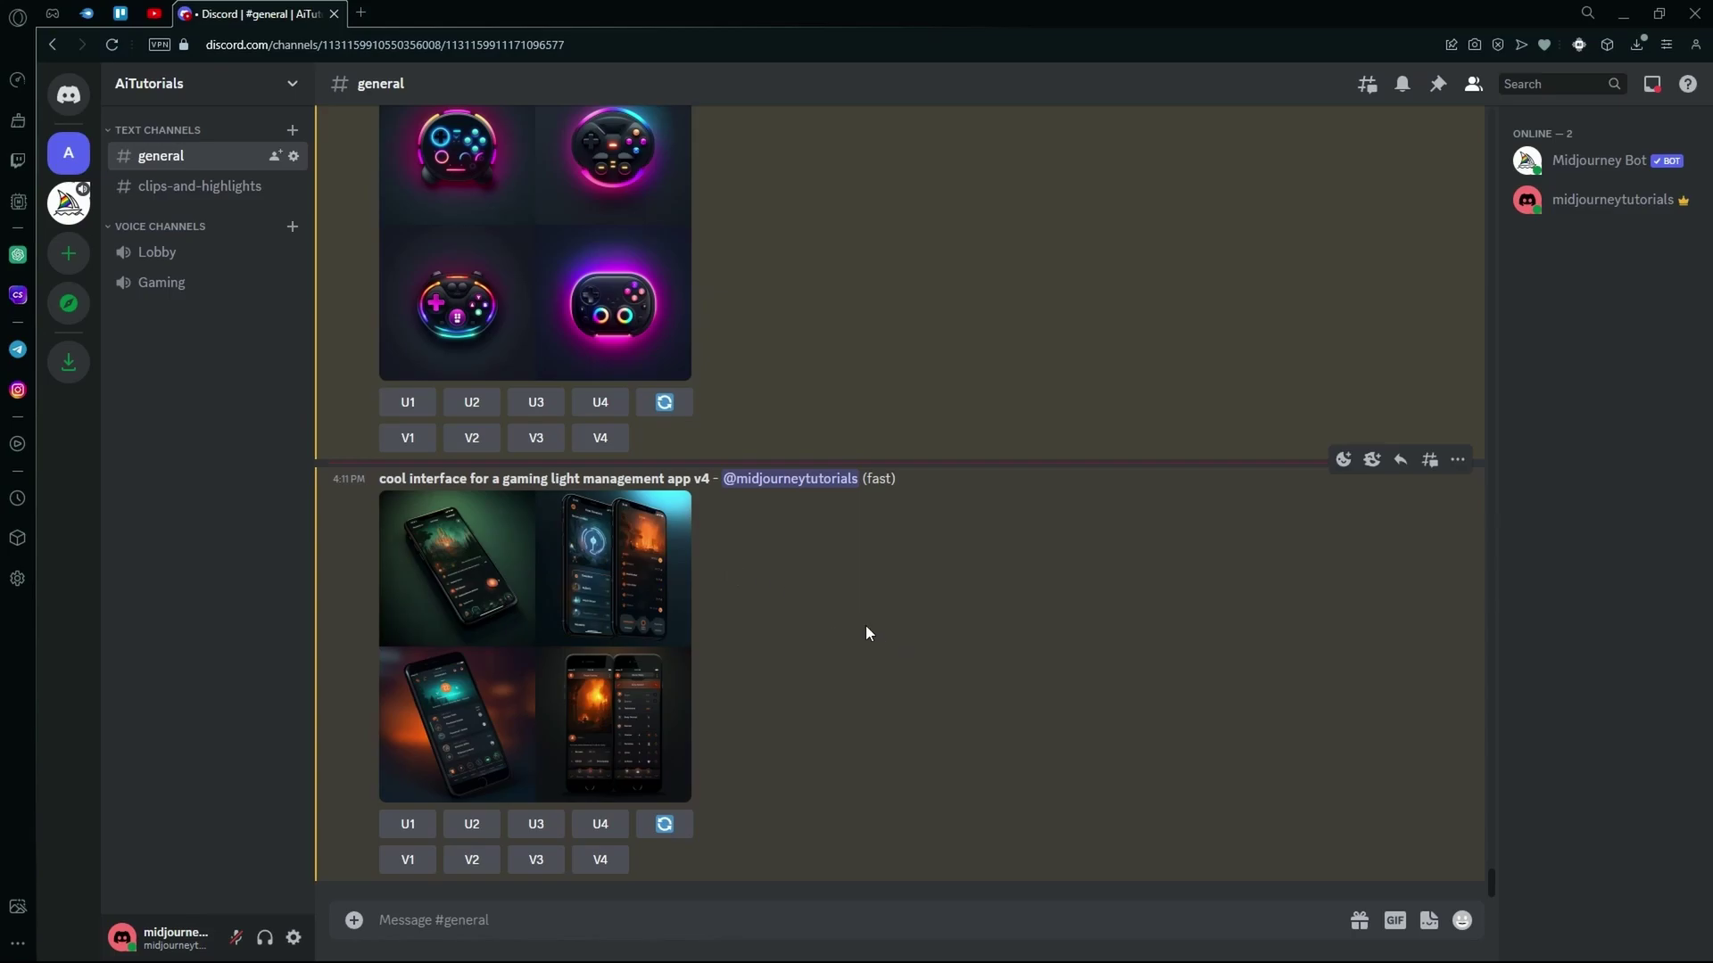
Inspect the phone-interface mockup grid enlarged, then copy the gaming light management icon prompt
{"action": "left_click", "coordinate": [672, 665]}
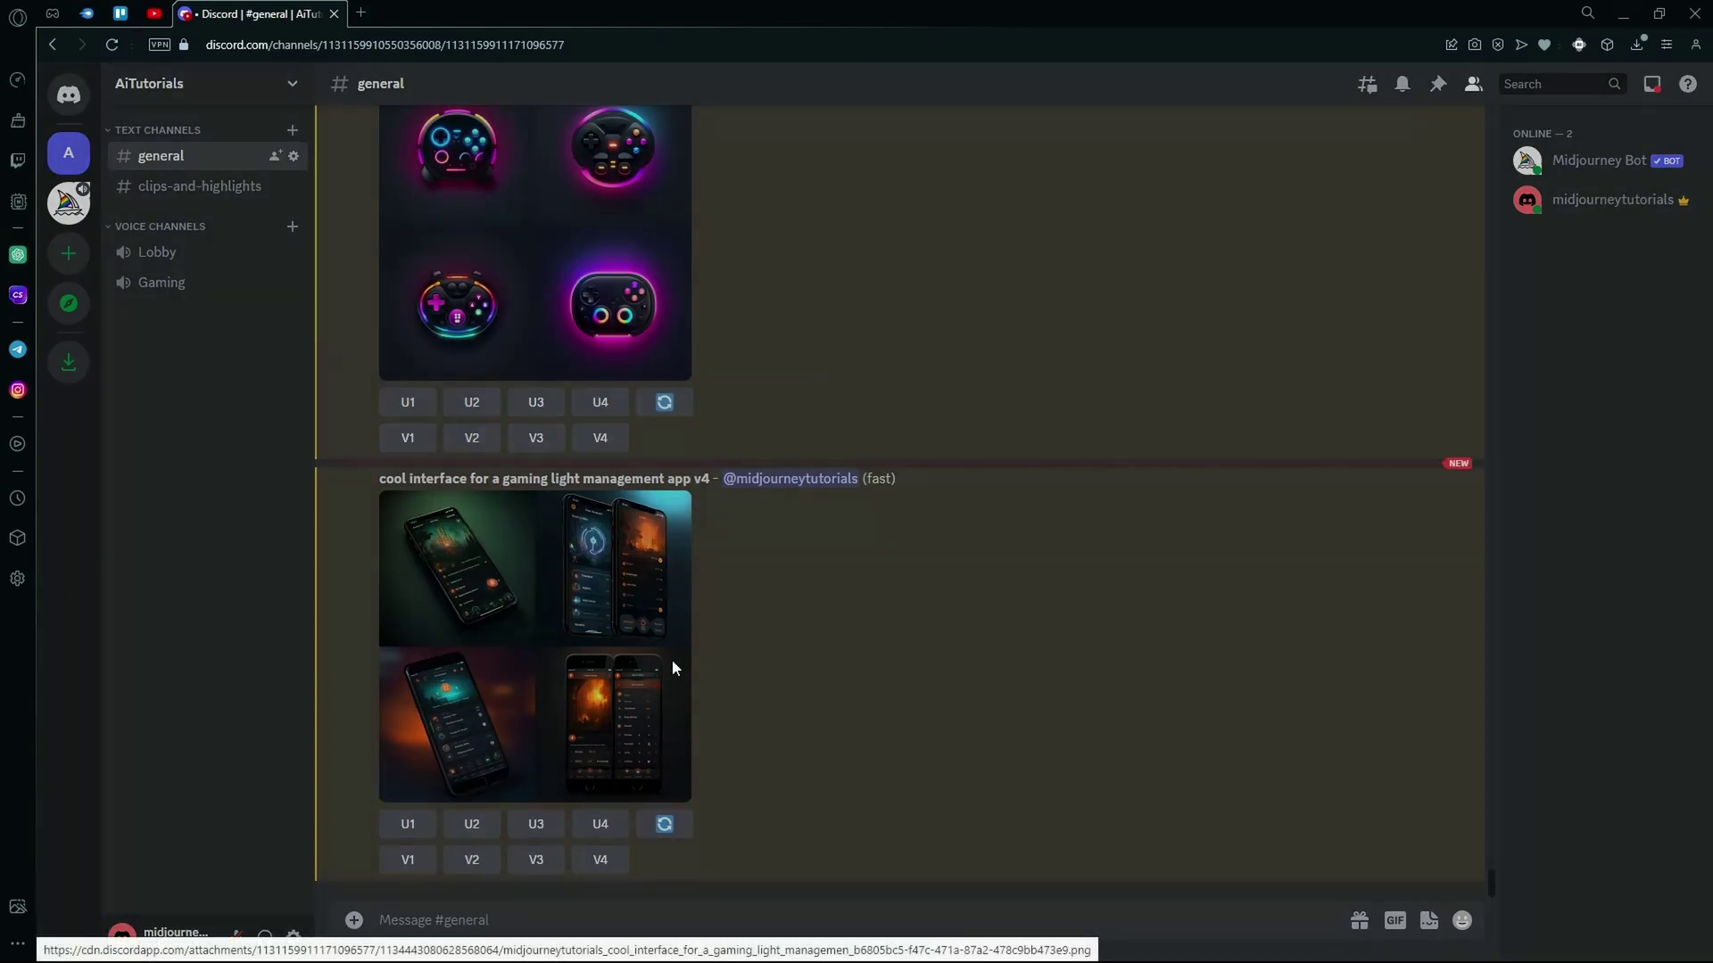
{"action": "left_click", "coordinate": [1265, 431]}
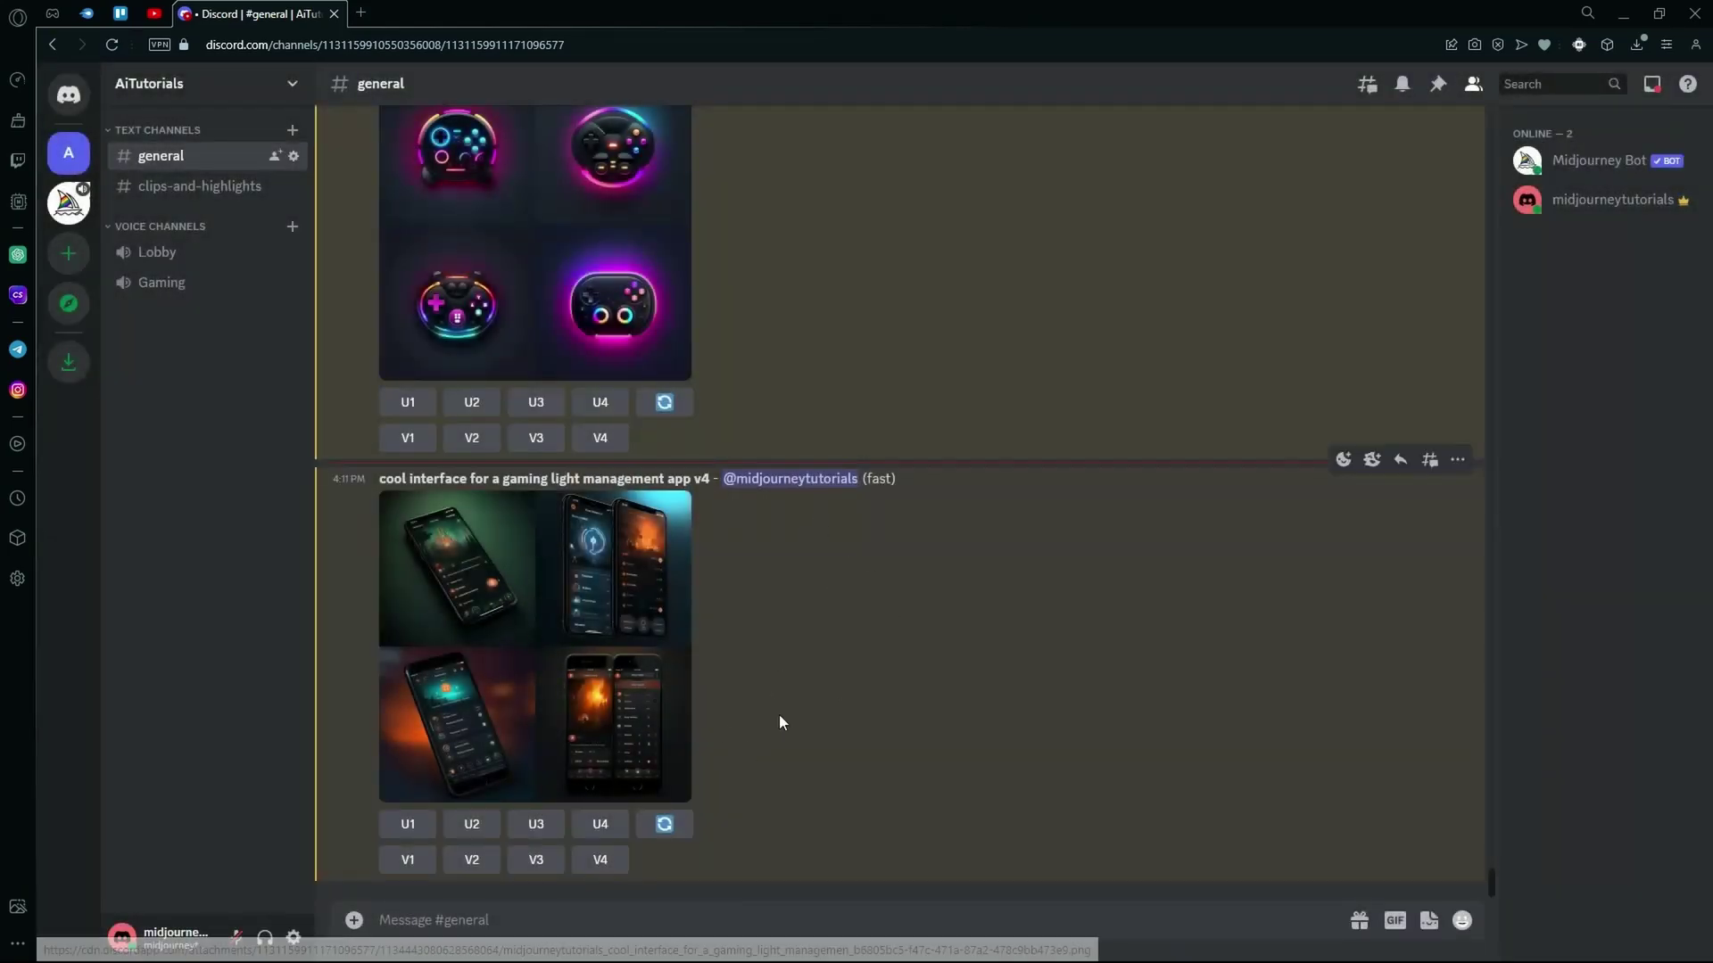
{"action": "scroll", "coordinate": [692, 506], "scroll_direction": "up", "scroll_amount": 3}
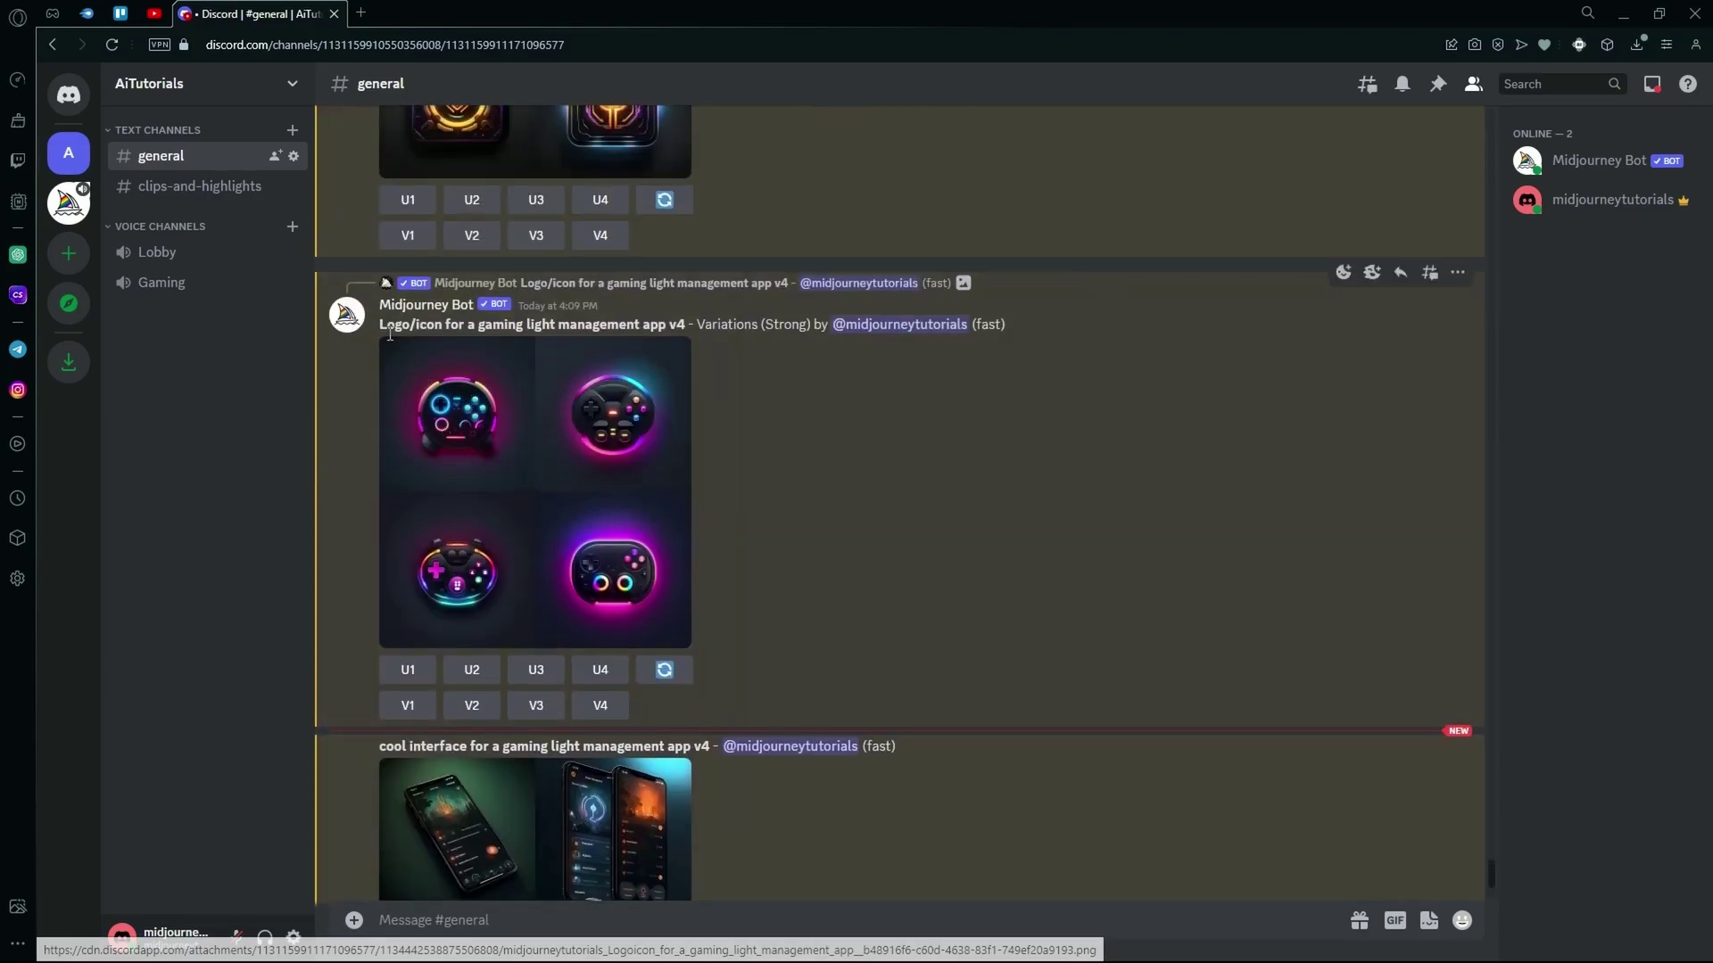
{"action": "left_click_drag", "start_coordinate": [381, 323], "coordinate": [675, 331]}
{"action": "right_click", "coordinate": [675, 332]}
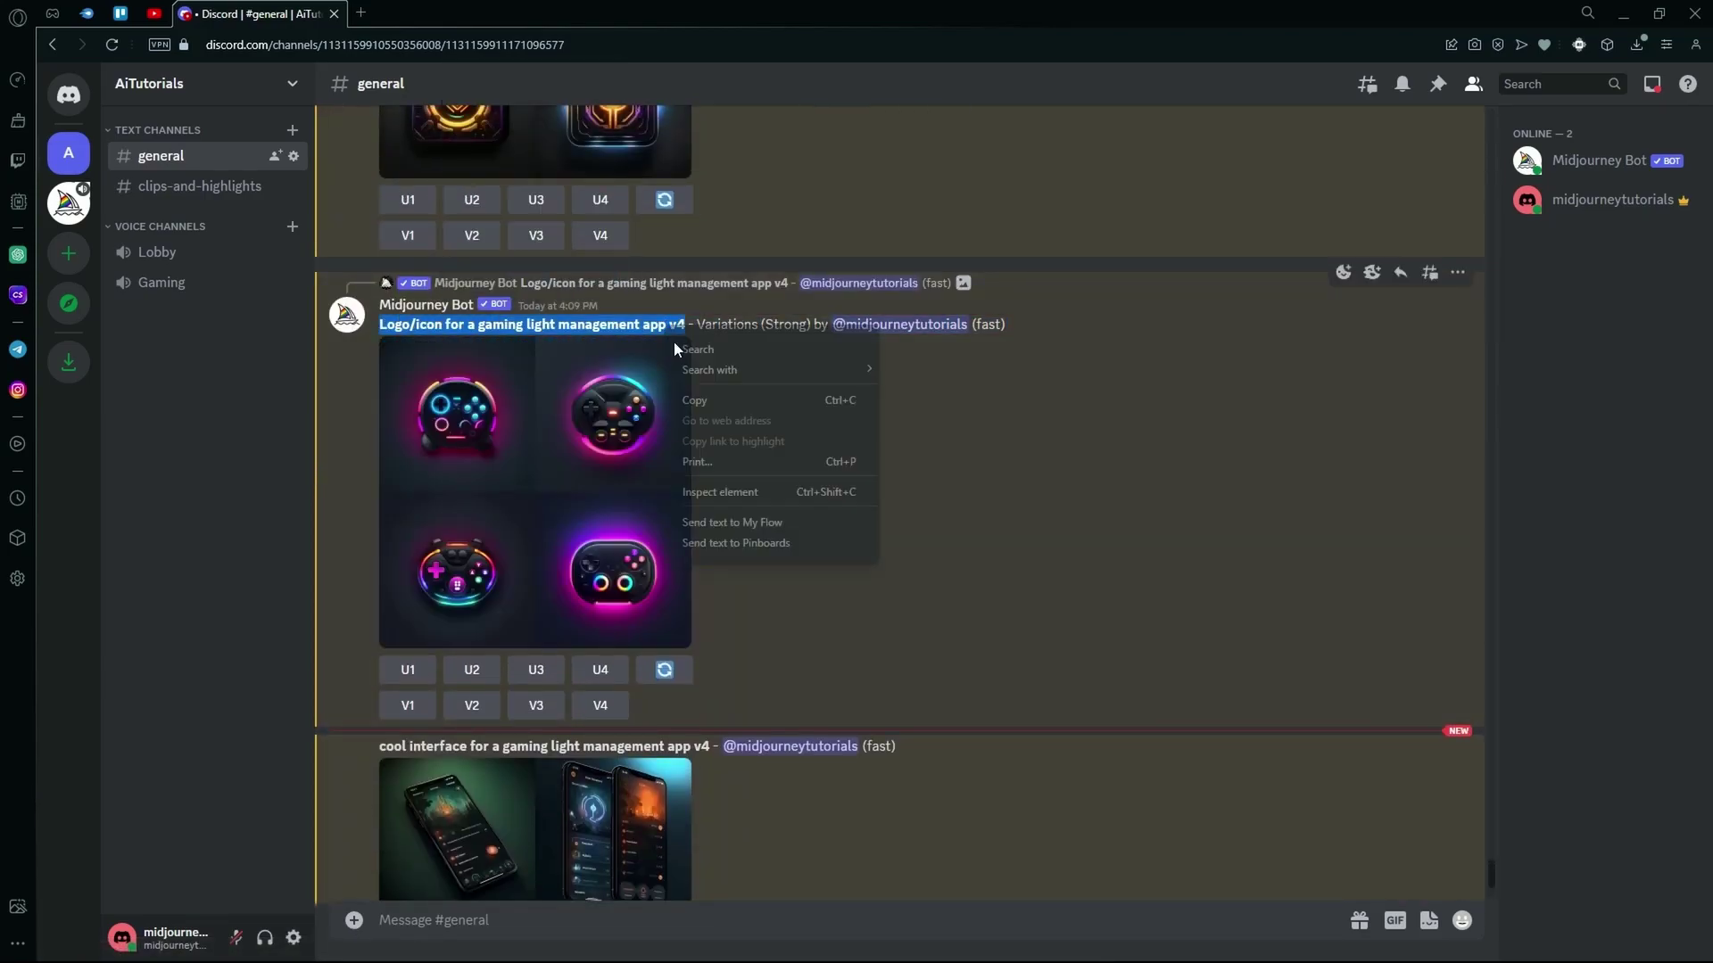
{"action": "left_click", "coordinate": [694, 397]}
{"action": "scroll", "coordinate": [787, 579], "scroll_direction": "down", "scroll_amount": 1}
Start a new /imagine prompt and paste the copied gaming light management icon prompt
{"action": "scroll", "coordinate": [787, 580], "scroll_direction": "down", "scroll_amount": 2}
{"action": "left_click", "coordinate": [593, 920]}
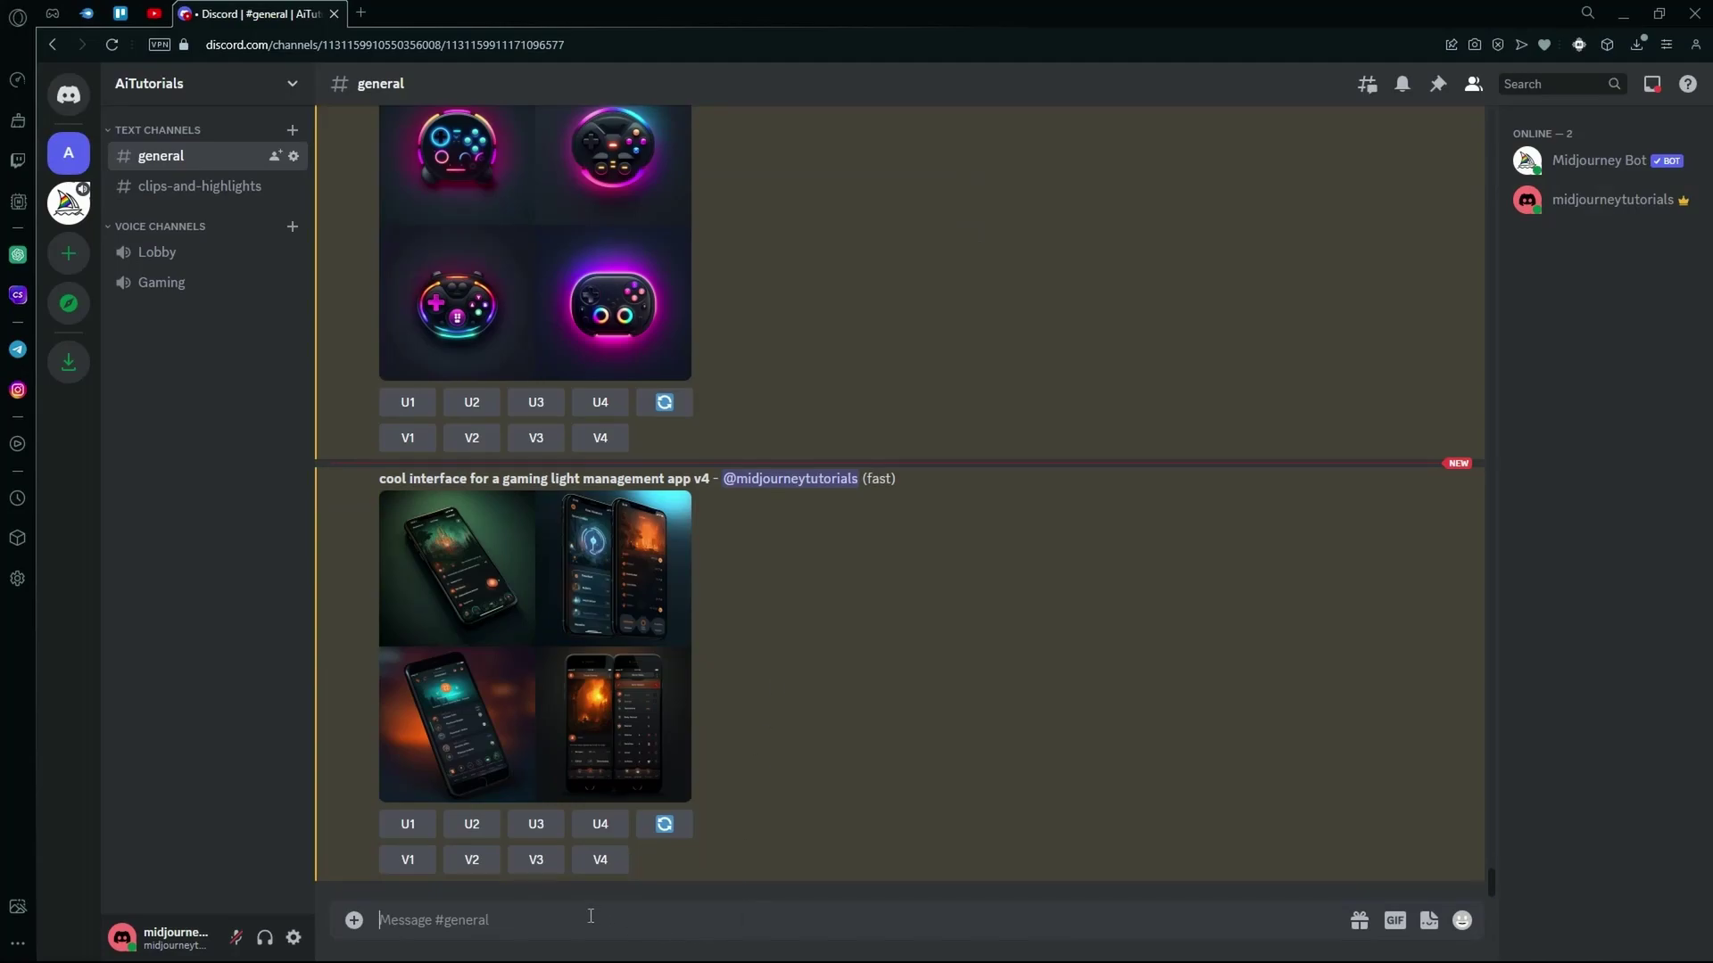
{"action": "key", "text": "ctrl+v"}
{"action": "type", "text": "5"}
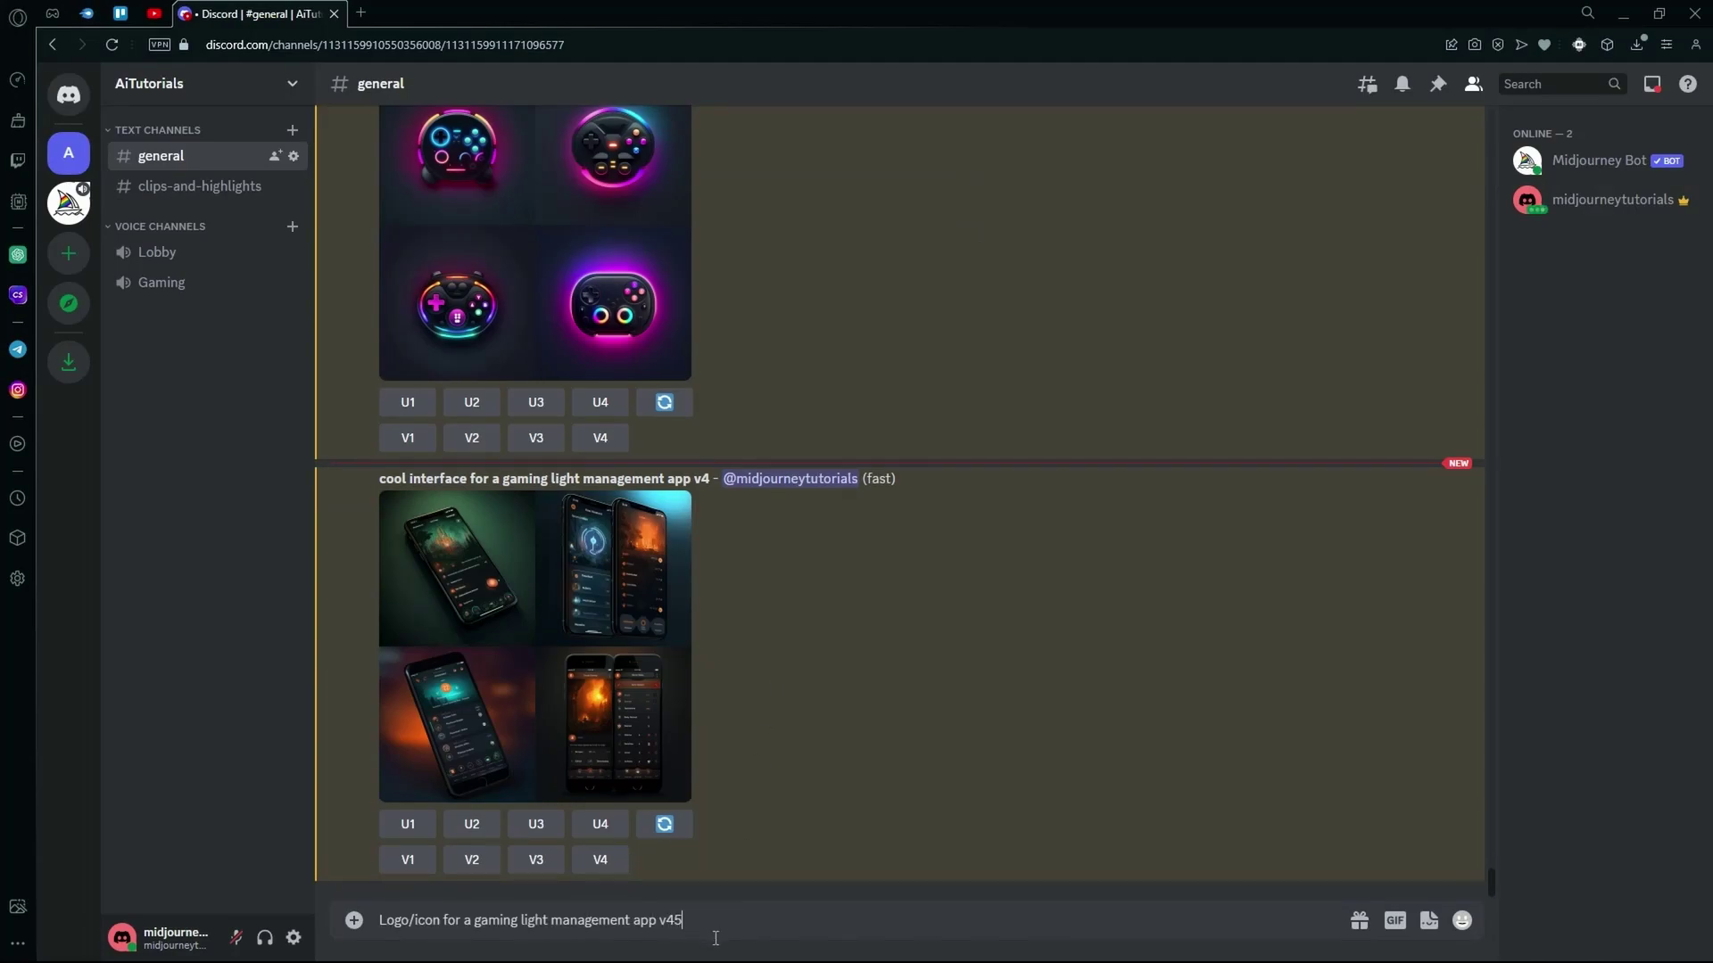
{"action": "key", "text": "BackSpace"}
{"action": "key", "text": "BackSpace"}
{"action": "key", "text": "BackSpace"}
{"action": "key", "text": "BackSpace"}
{"action": "key", "text": "BackSpace"}
{"action": "key", "text": "BackSpace"}
{"action": "key", "text": "BackSpace"}
{"action": "key", "text": "BackSpace"}
{"action": "key", "text": "BackSpace"}
{"action": "key", "text": "BackSpace"}
{"action": "key", "text": "BackSpace"}
{"action": "key", "text": "BackSpace"}
{"action": "key", "text": "BackSpace"}
{"action": "key", "text": "BackSpace"}
{"action": "key", "text": "BackSpace"}
{"action": "key", "text": "BackSpace"}
{"action": "key", "text": "BackSpace"}
{"action": "key", "text": "BackSpace"}
{"action": "key", "text": "BackSpace"}
{"action": "key", "text": "BackSpace"}
{"action": "key", "text": "BackSpace"}
{"action": "key", "text": "BackSpace"}
{"action": "key", "text": "BackSpace"}
{"action": "key", "text": "BackSpace"}
{"action": "key", "text": "BackSpace"}
{"action": "key", "text": "BackSpace"}
{"action": "key", "text": "BackSpace"}
{"action": "key", "text": "BackSpace"}
{"action": "key", "text": "BackSpace"}
{"action": "type", "text": "/imagine"}
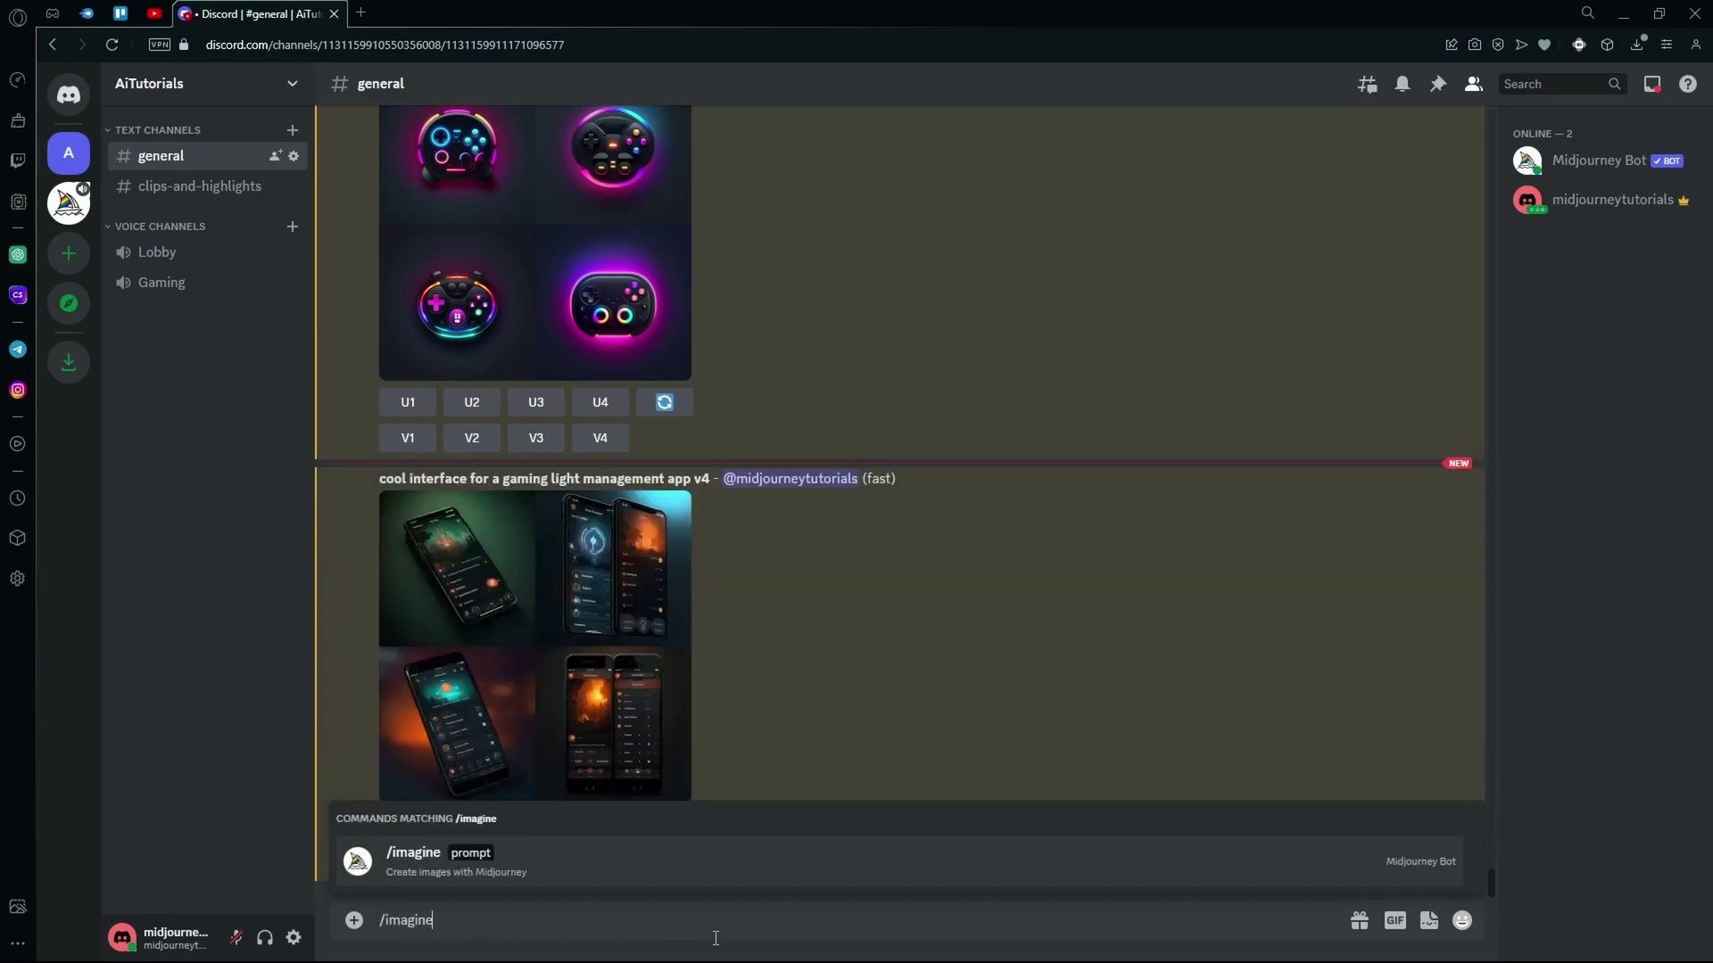
{"action": "key", "text": "Tab"}
{"action": "key", "text": "ctrl+v"}
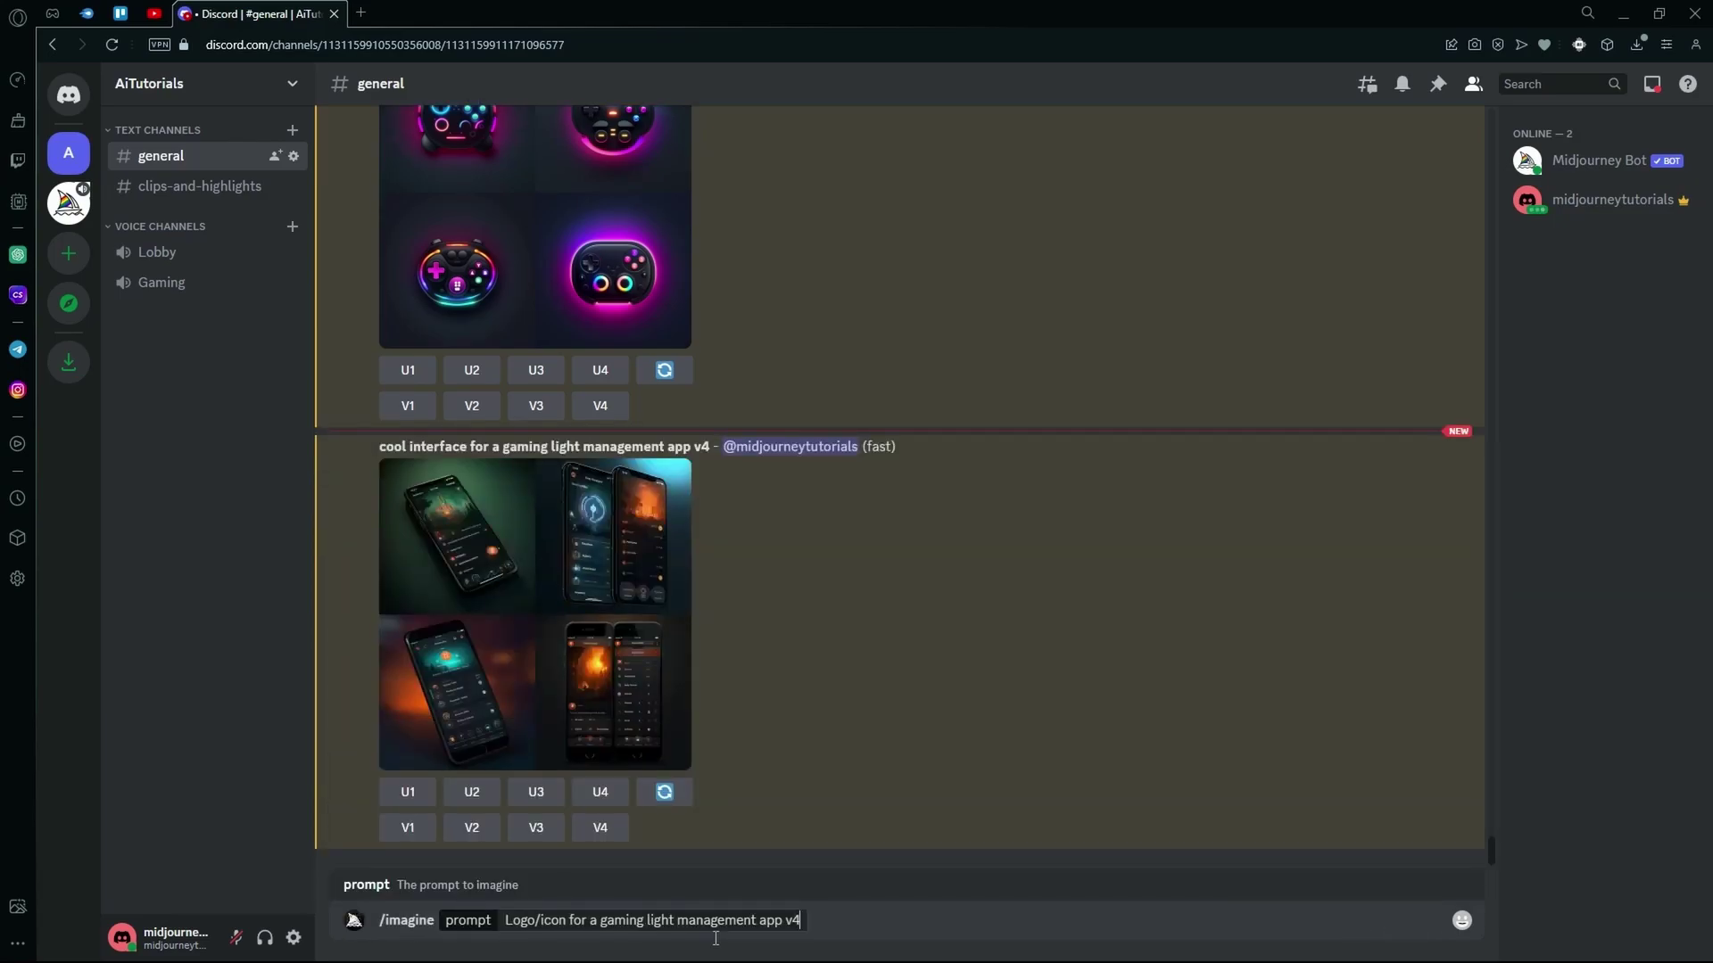
Change the prompt to 'Logo/icon for a food delivery app v5' and submit it
{"action": "key", "text": "BackSpace"}
{"action": "type", "text": "5"}
{"action": "key", "text": "Left"}
{"action": "key", "text": "Left"}
{"action": "key", "text": "Left"}
{"action": "key", "text": "Left"}
{"action": "key", "text": "Left"}
{"action": "key", "text": "Left"}
{"action": "key", "text": "Left"}
{"action": "key", "text": "BackSpace"}
{"action": "key", "text": "BackSpace"}
{"action": "key", "text": "BackSpace"}
{"action": "key", "text": "BackSpace"}
{"action": "key", "text": "BackSpace"}
{"action": "key", "text": "BackSpace"}
{"action": "key", "text": "BackSpace"}
{"action": "key", "text": "BackSpace"}
{"action": "key", "text": "BackSpace"}
{"action": "key", "text": "BackSpace"}
{"action": "key", "text": "BackSpace"}
{"action": "key", "text": "BackSpace"}
{"action": "key", "text": "BackSpace"}
{"action": "key", "text": "BackSpace"}
{"action": "key", "text": "BackSpace"}
{"action": "type", "text": "a"}
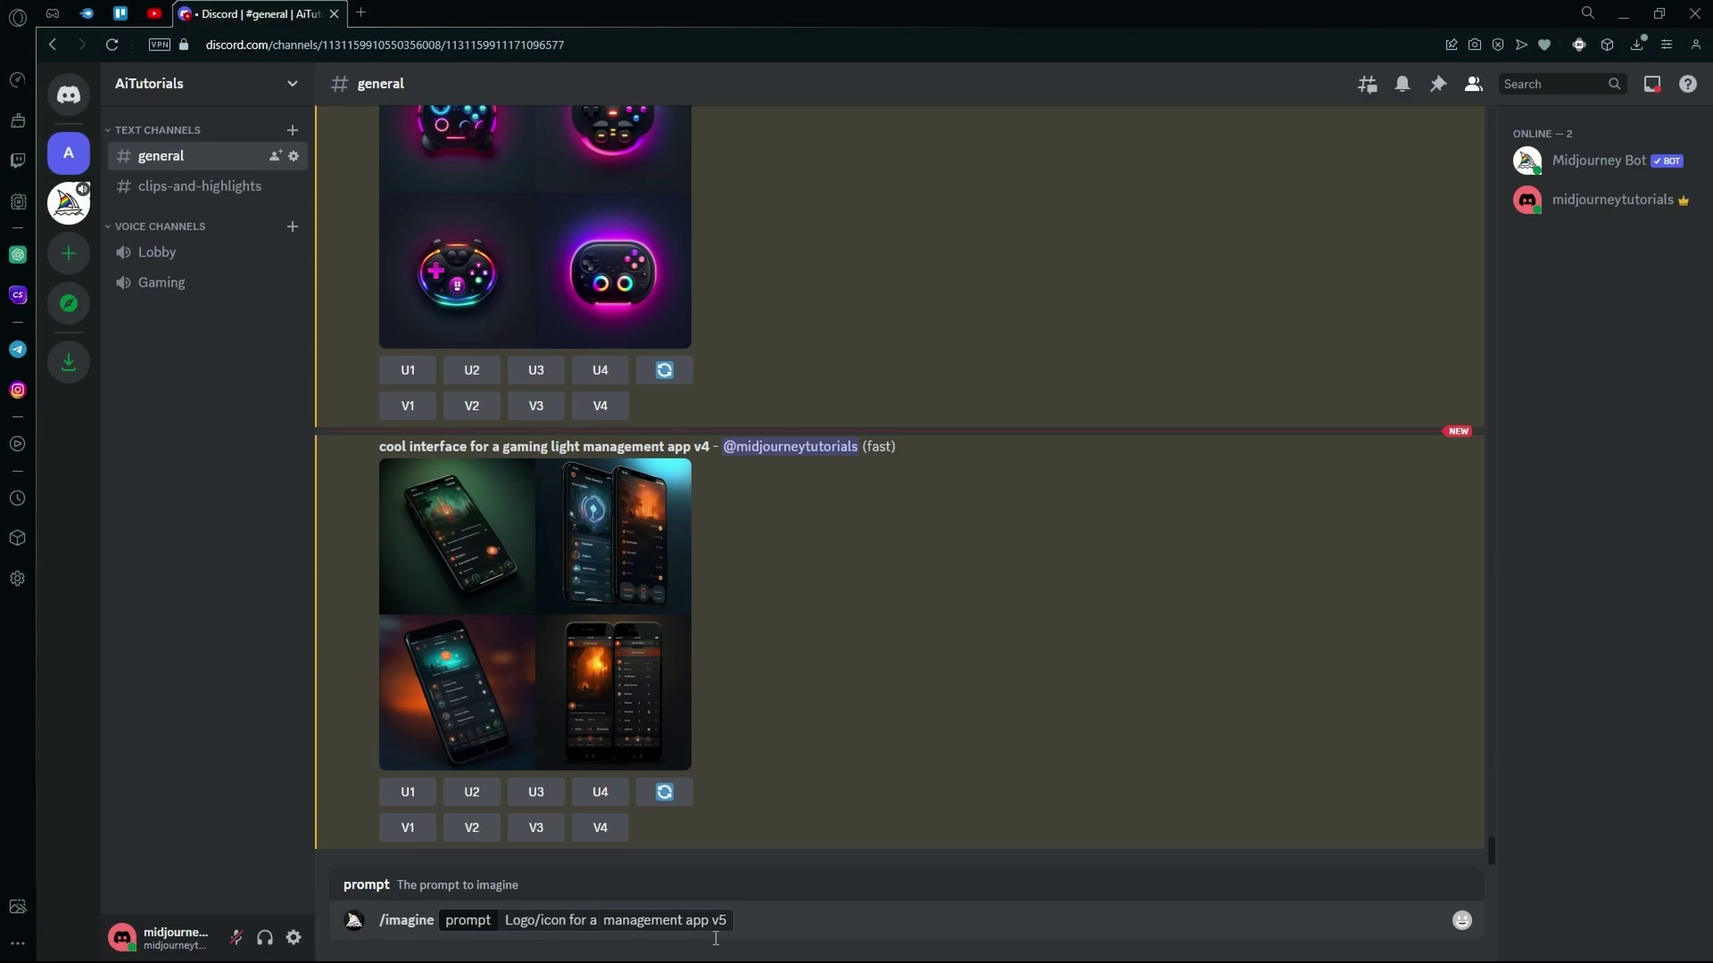
{"action": "type", "text": " food delu"}
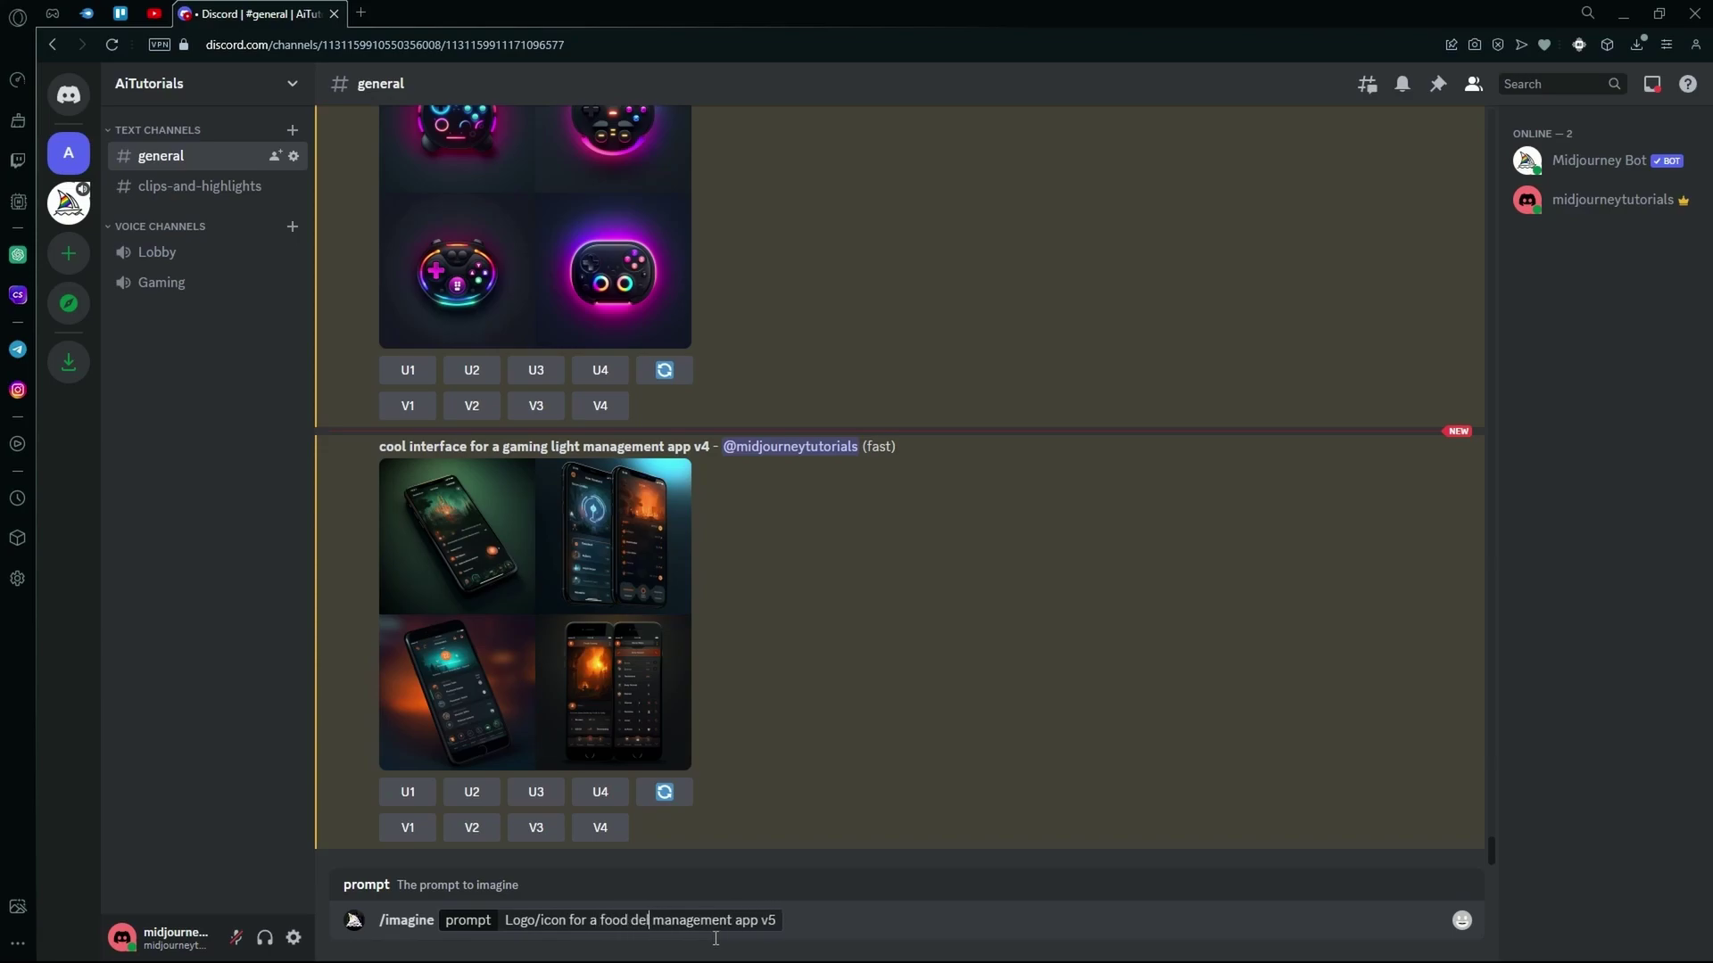
{"action": "key", "text": "BackSpace"}
{"action": "type", "text": "ivery"}
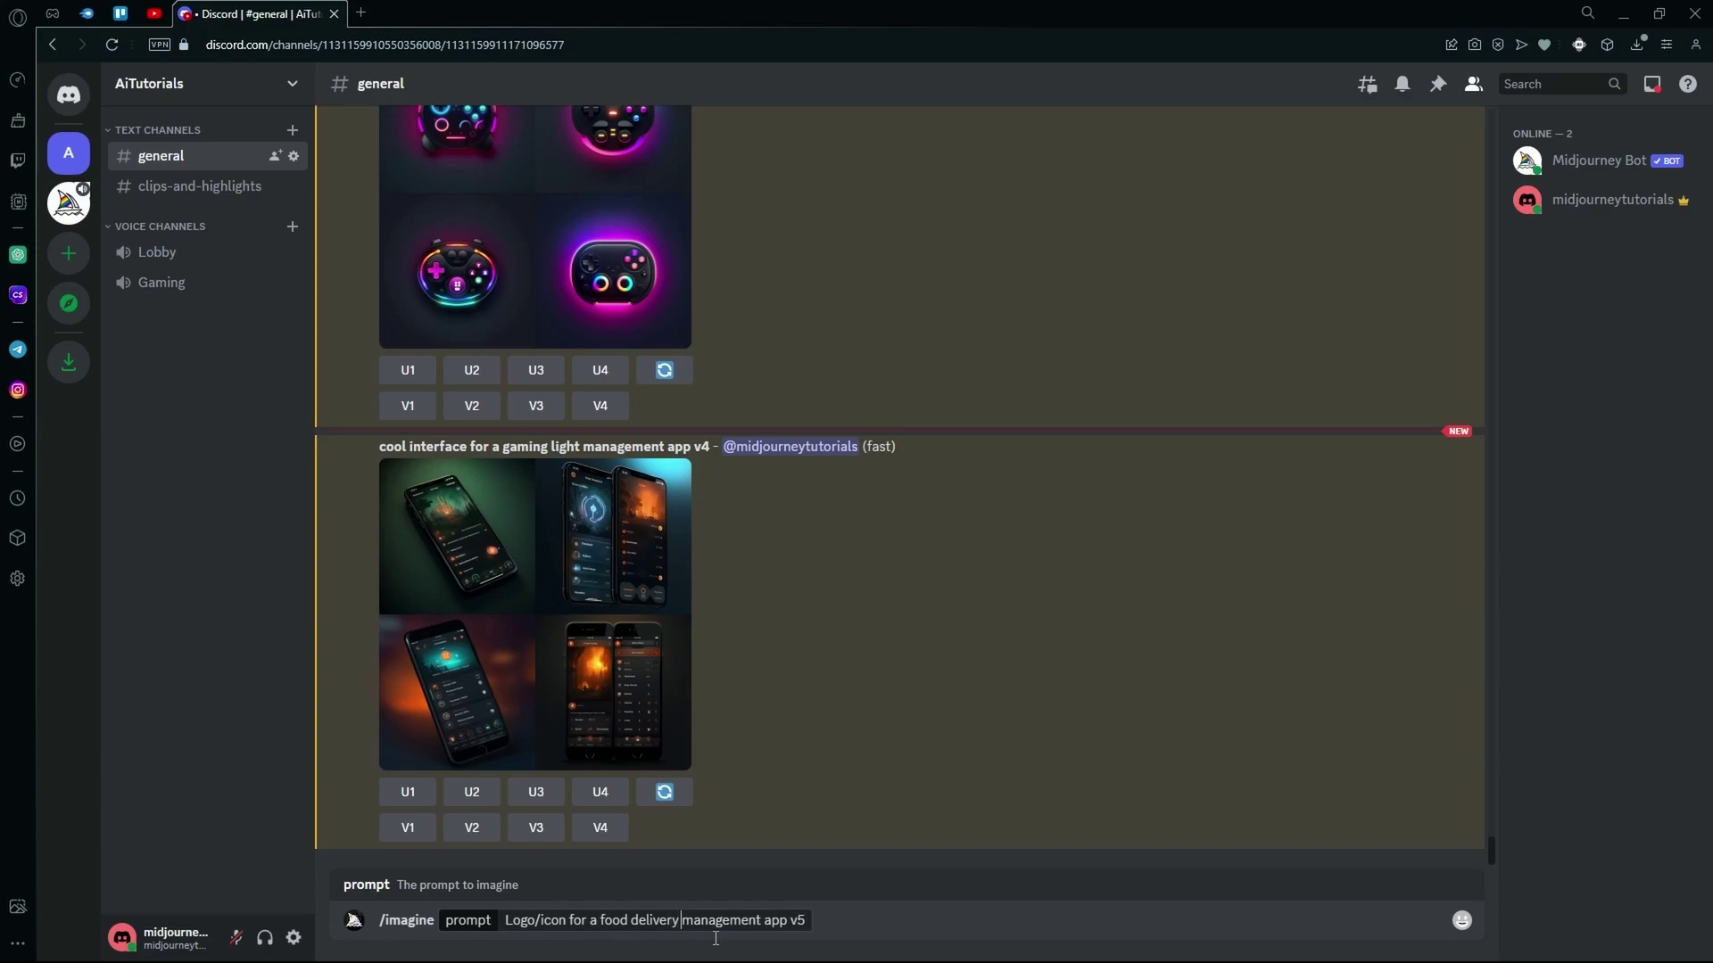
{"action": "key", "text": "Delete"}
{"action": "key", "text": "BackSpace"}
{"action": "key", "text": "BackSpace"}
{"action": "key", "text": "BackSpace"}
{"action": "key", "text": "BackSpace"}
{"action": "key", "text": "BackSpace"}
{"action": "key", "text": "BackSpace"}
{"action": "key", "text": "BackSpace"}
{"action": "key", "text": "BackSpace"}
{"action": "key", "text": "BackSpace"}
{"action": "key", "text": "BackSpace"}
{"action": "key", "text": "BackSpace"}
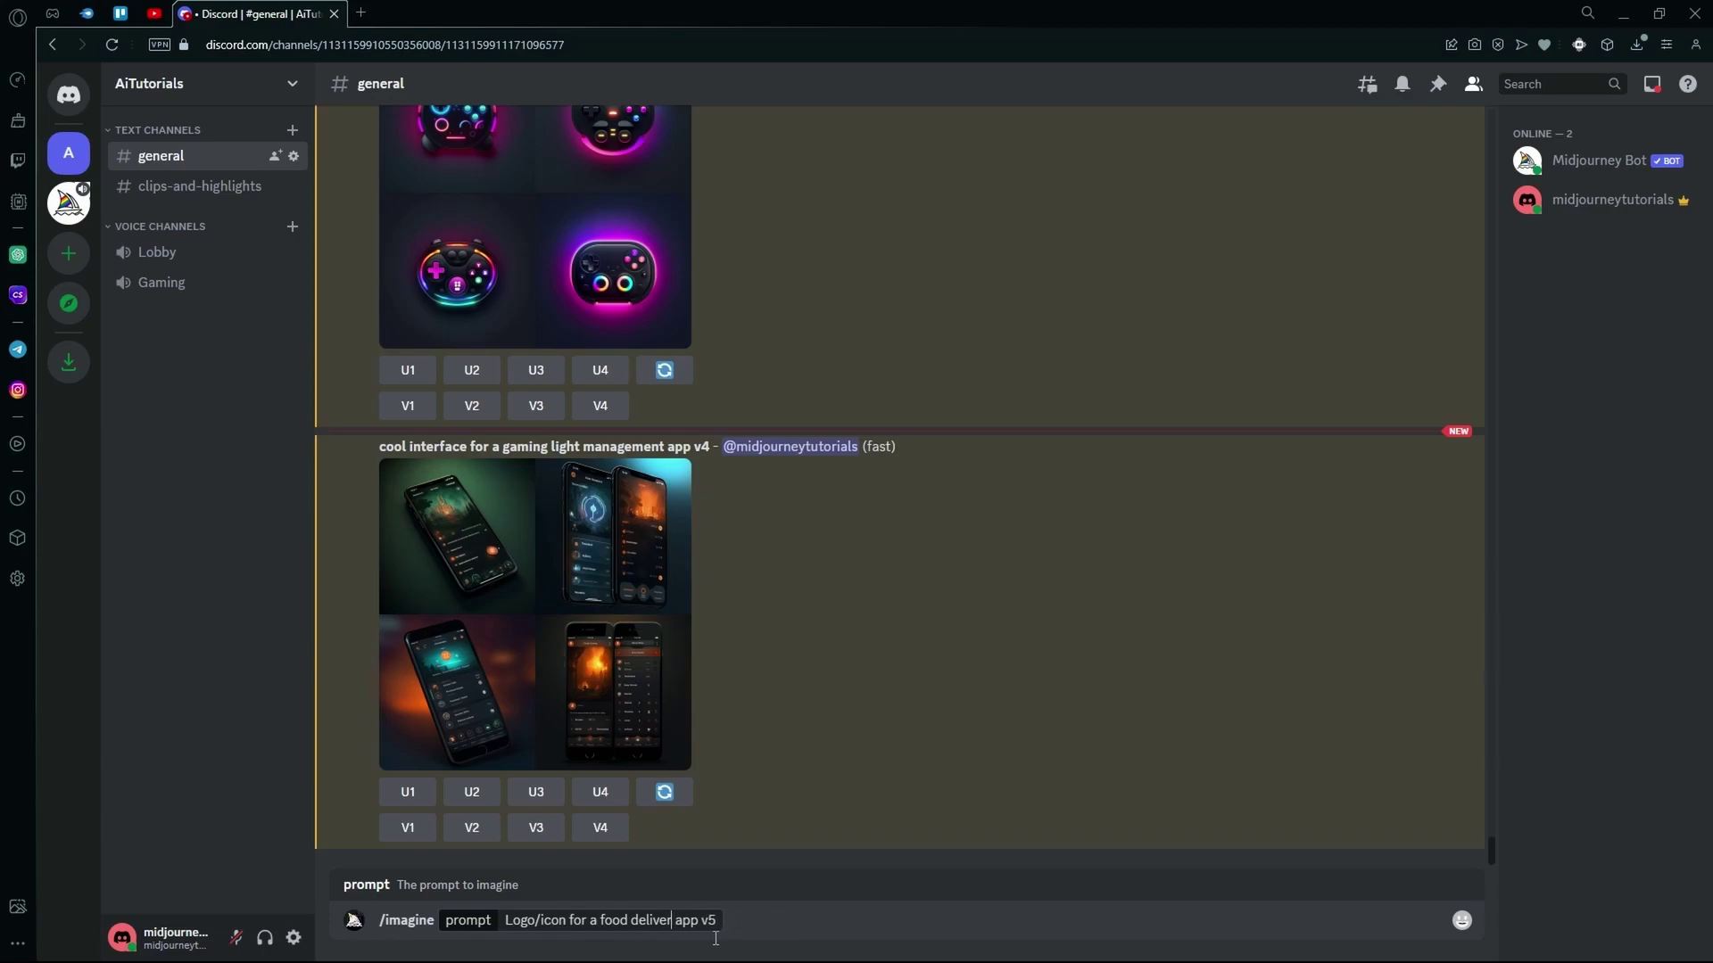
{"action": "type", "text": "y"}
{"action": "key", "text": "Return"}
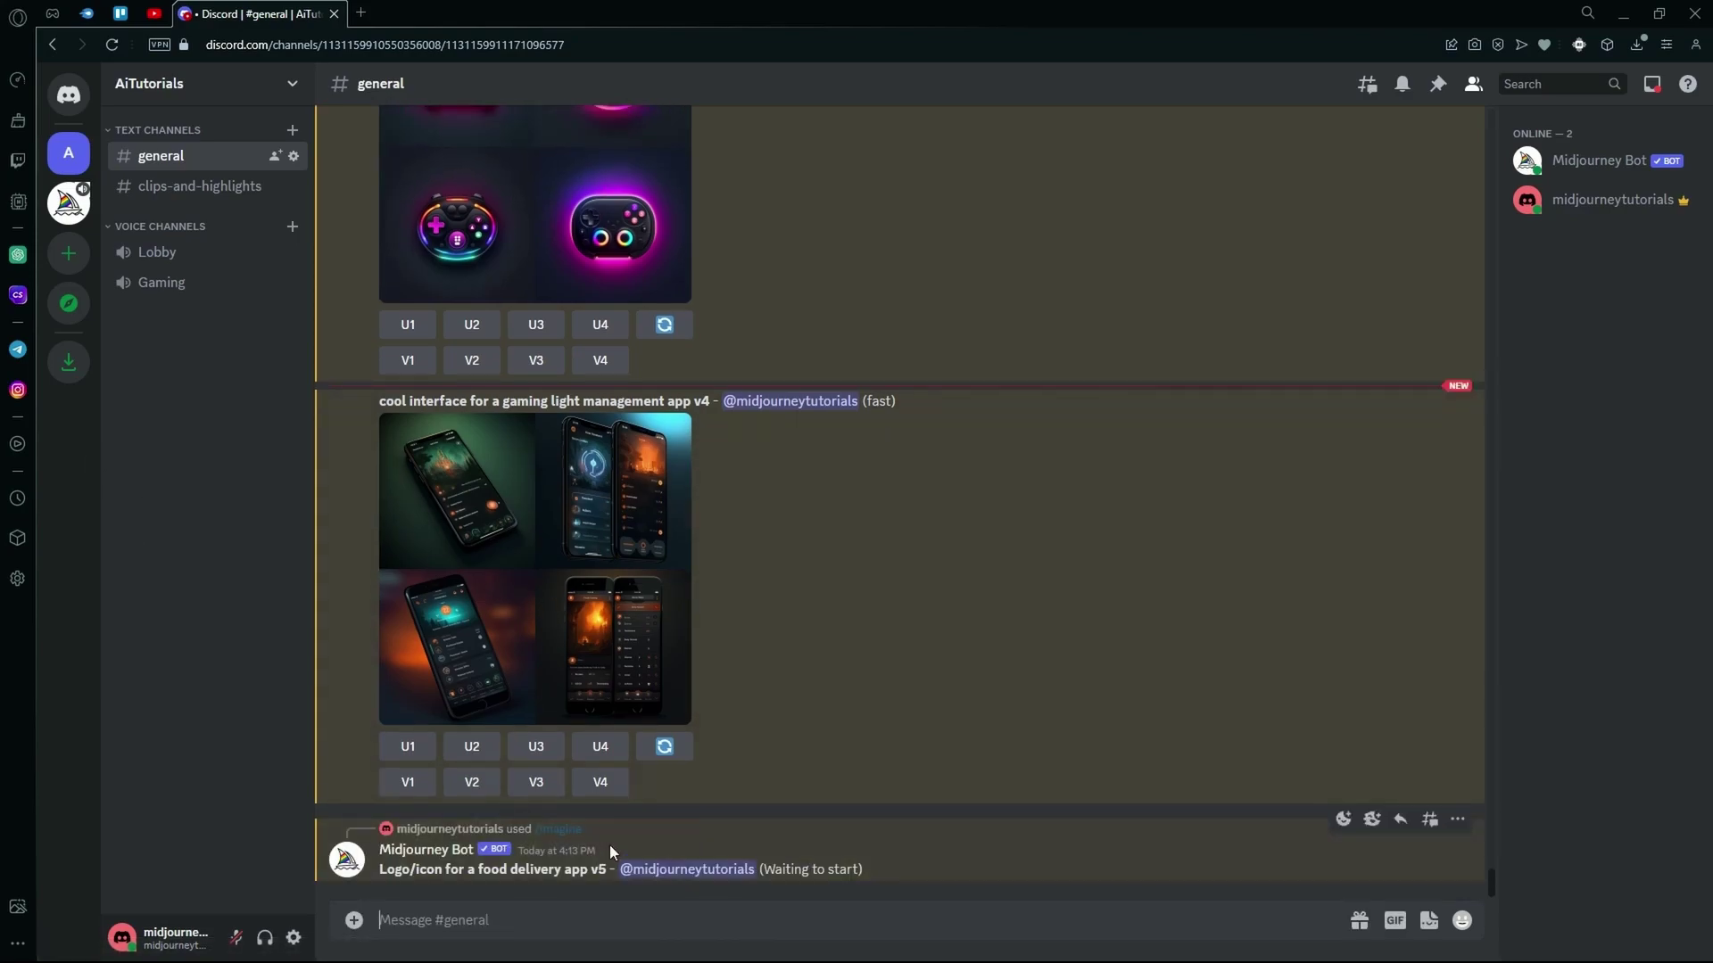
Compare the v5 food delivery prompt with the earlier v4 prompt and select the food delivery text
{"action": "double_click", "coordinate": [603, 870]}
{"action": "scroll", "coordinate": [384, 509], "scroll_direction": "up", "scroll_amount": 3}
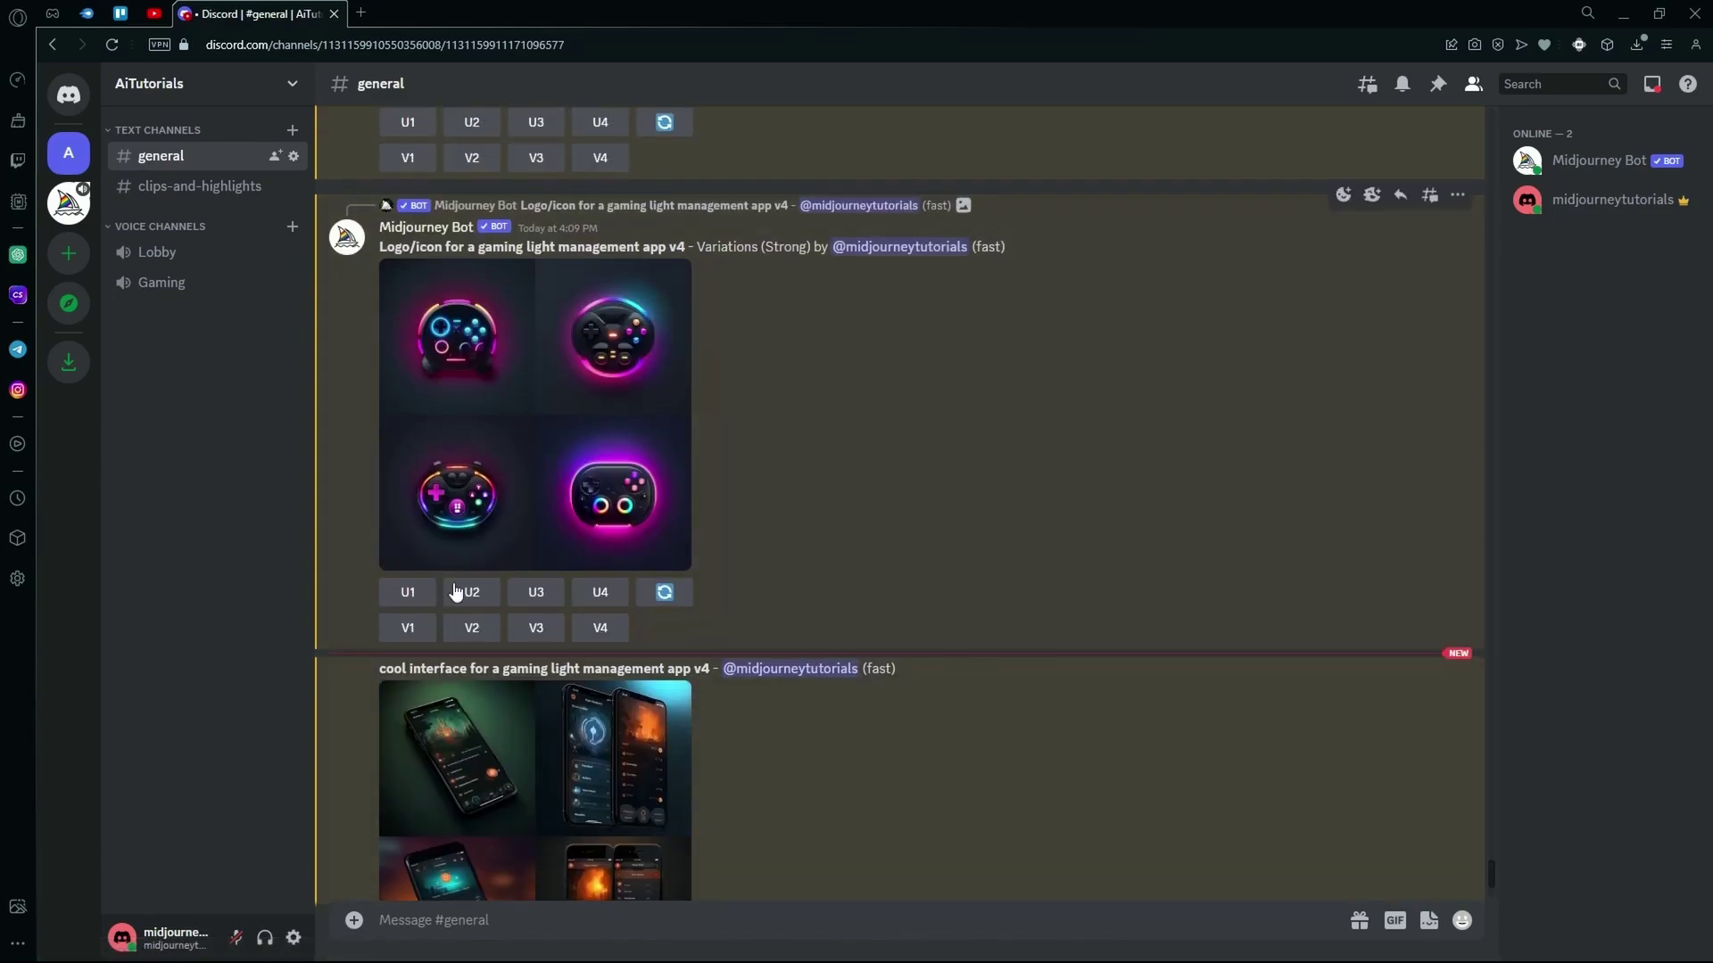
{"action": "left_click_drag", "start_coordinate": [685, 247], "coordinate": [666, 249]}
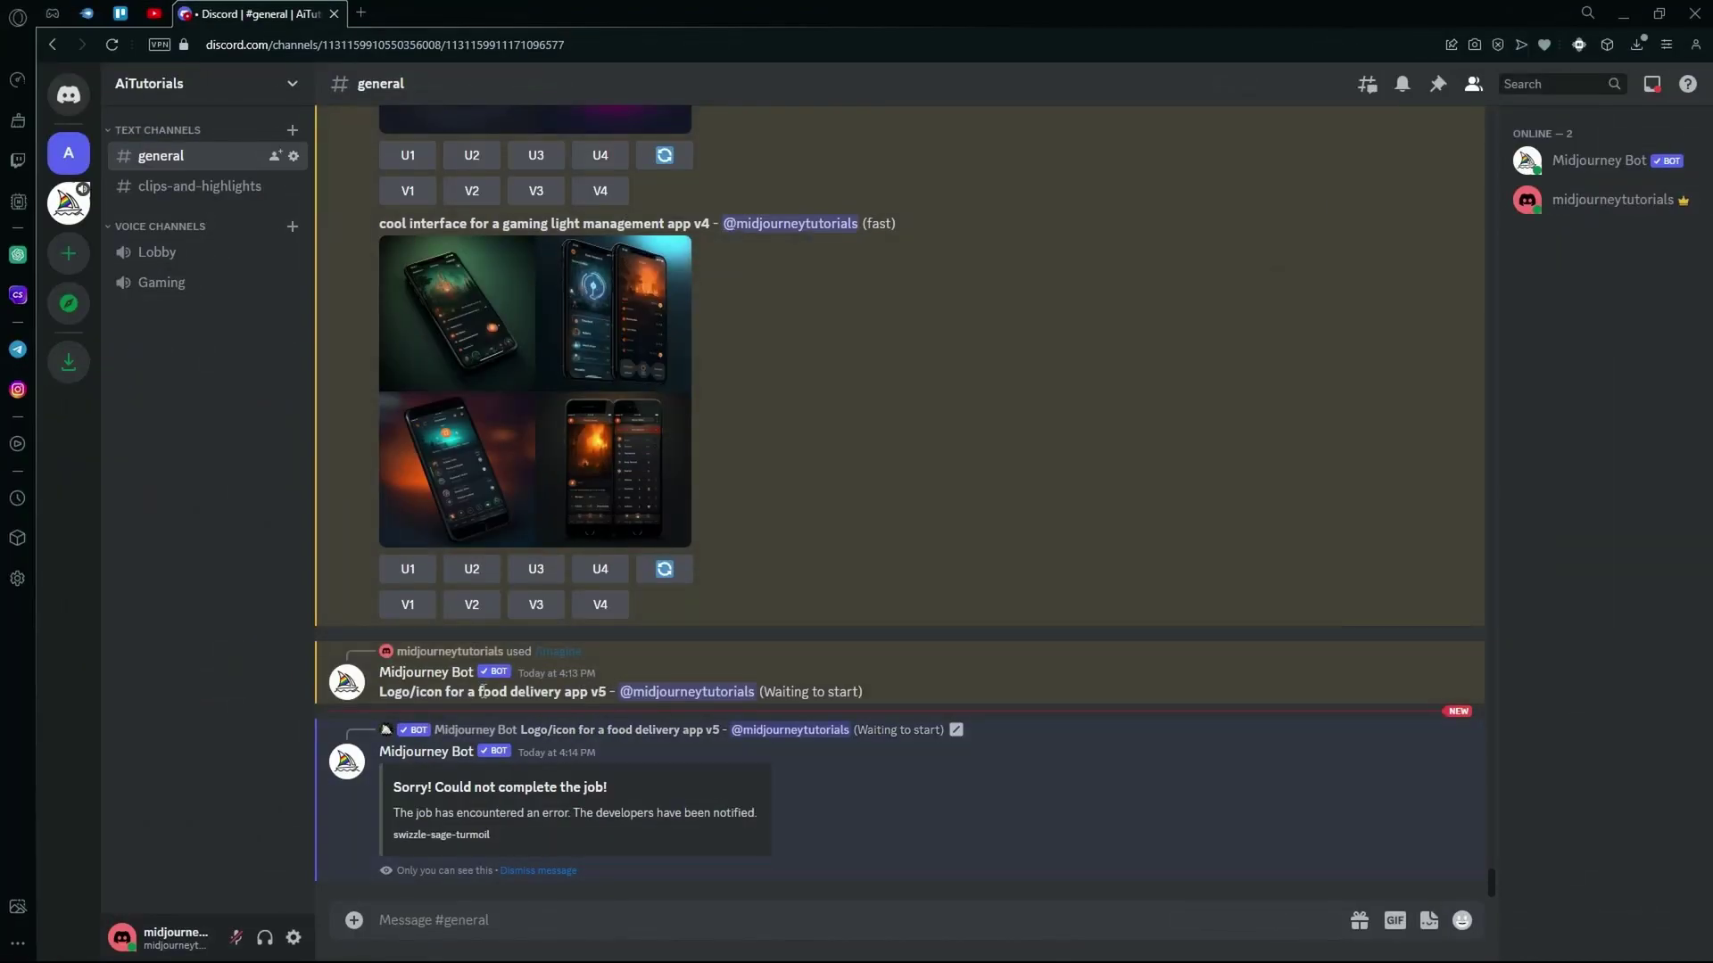
{"action": "left_click_drag", "start_coordinate": [375, 693], "coordinate": [573, 700]}
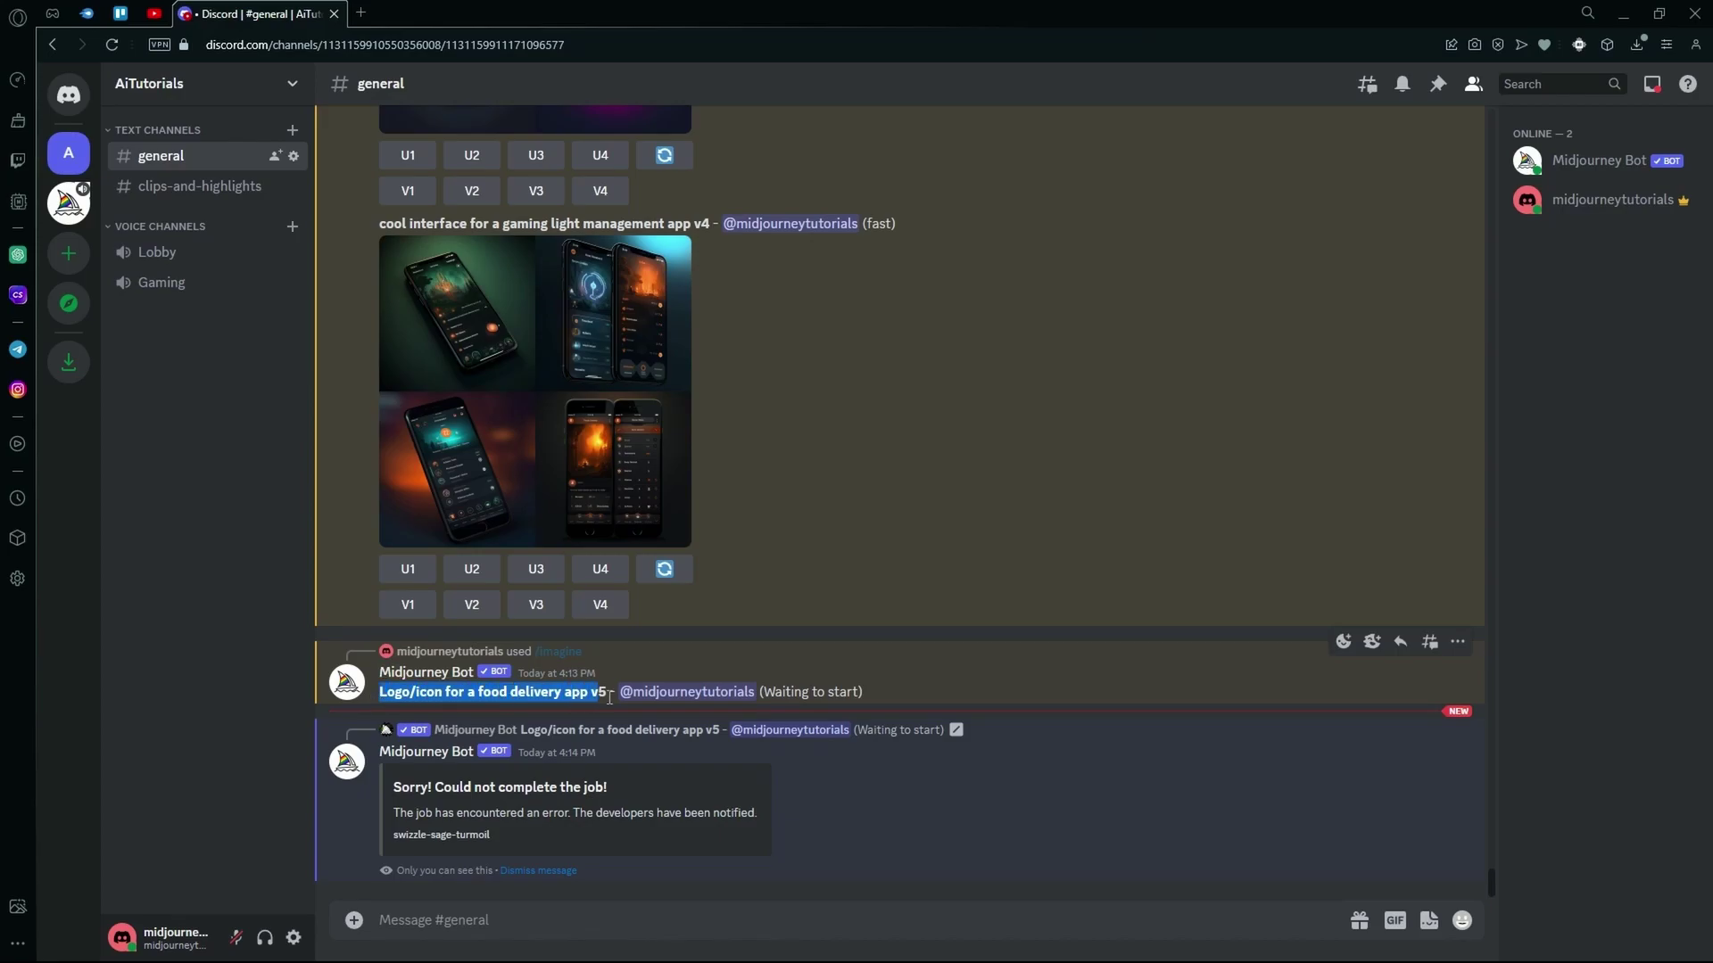
Copy the food delivery prompt and resend it as a v4 /imagine request
{"action": "right_click", "coordinate": [574, 700]}
{"action": "left_click", "coordinate": [705, 791]}
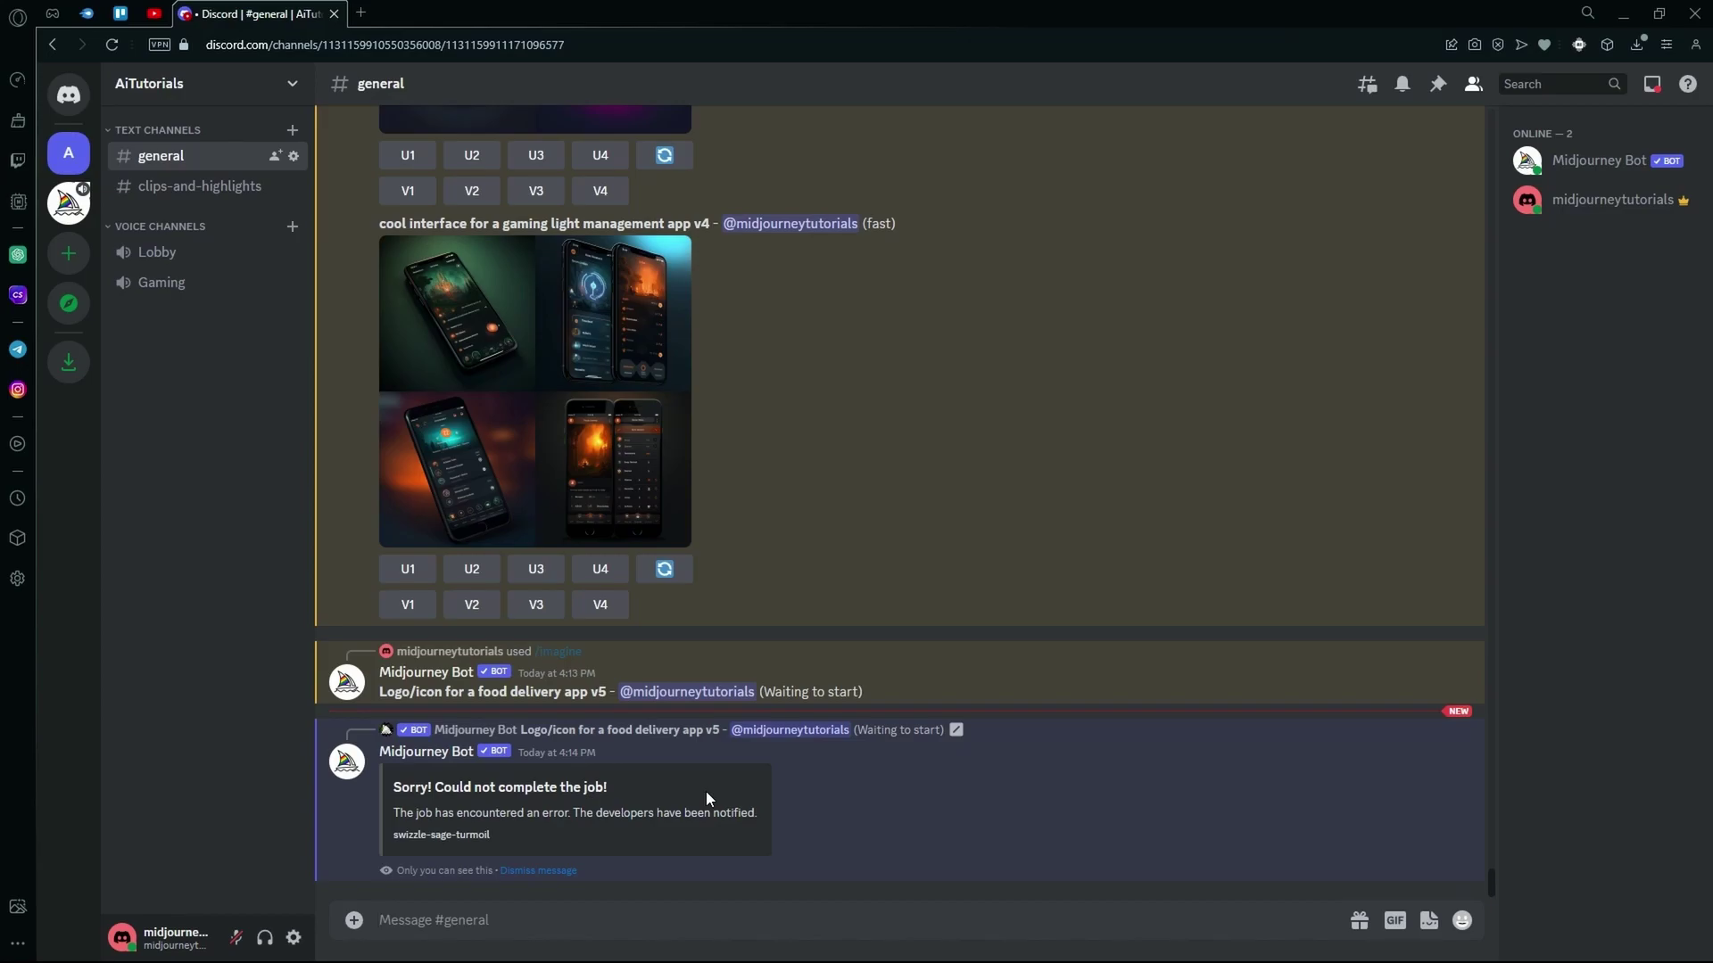
{"action": "type", "text": "/imagine"}
{"action": "key", "text": "Return"}
{"action": "key", "text": "ctrl+v"}
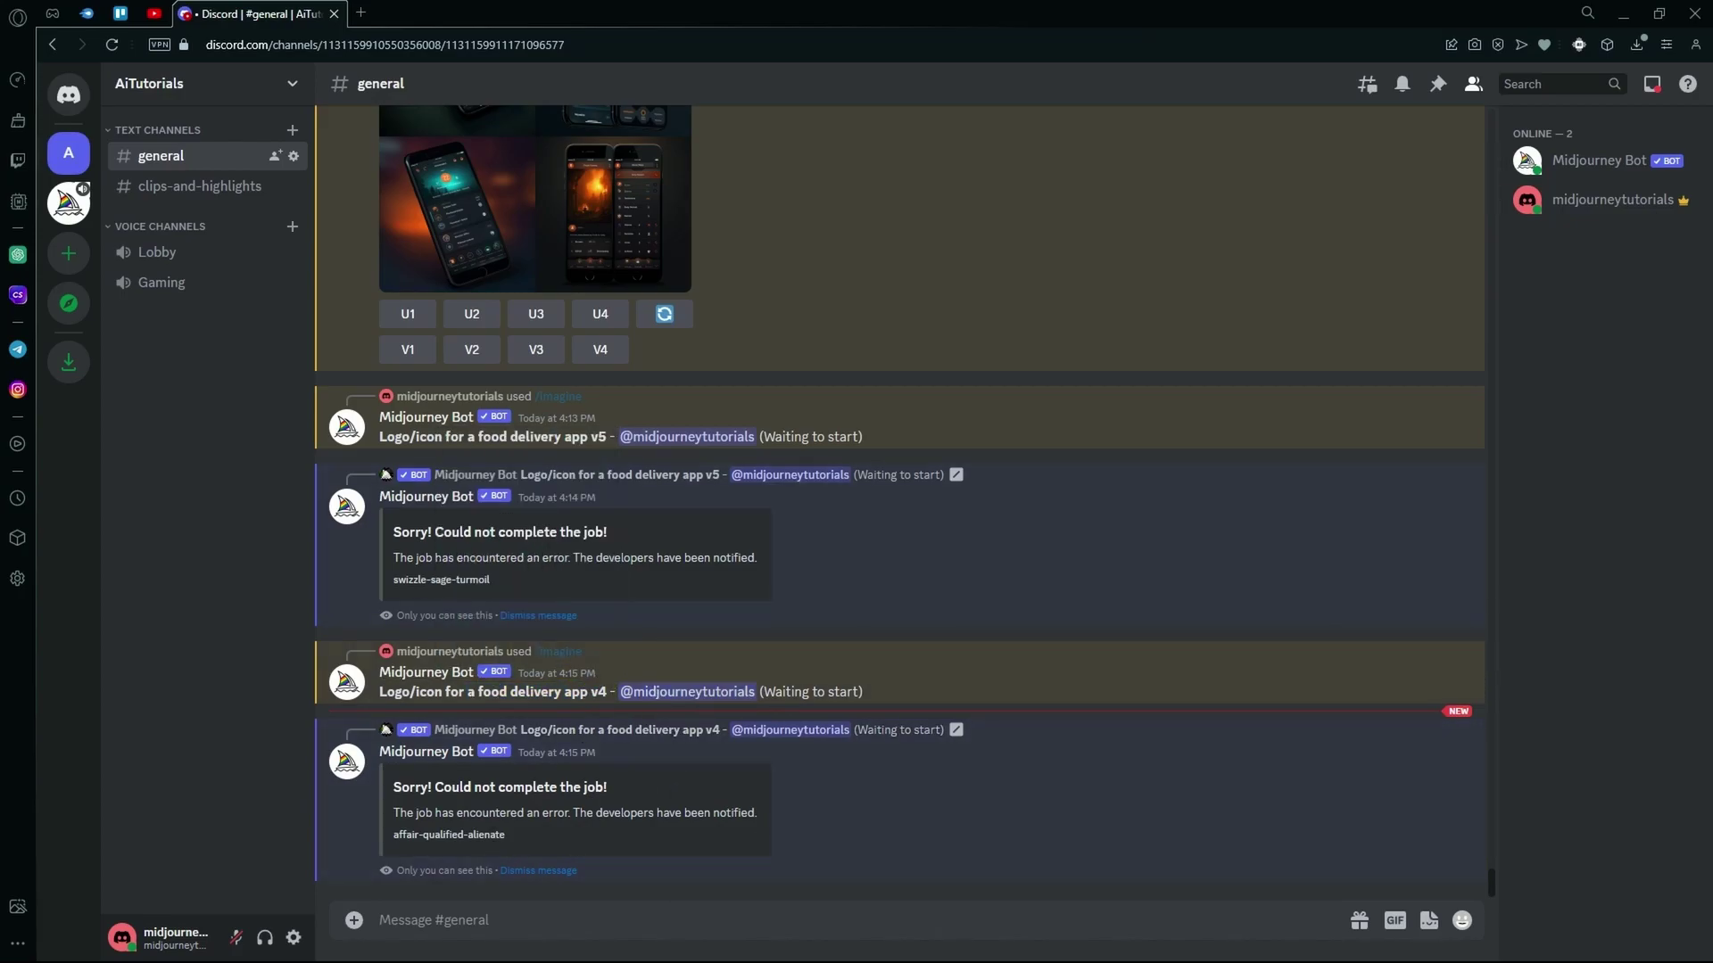
{"action": "mouse_move", "coordinate": [635, 917]}
{"action": "triple_click", "coordinate": [453, 694]}
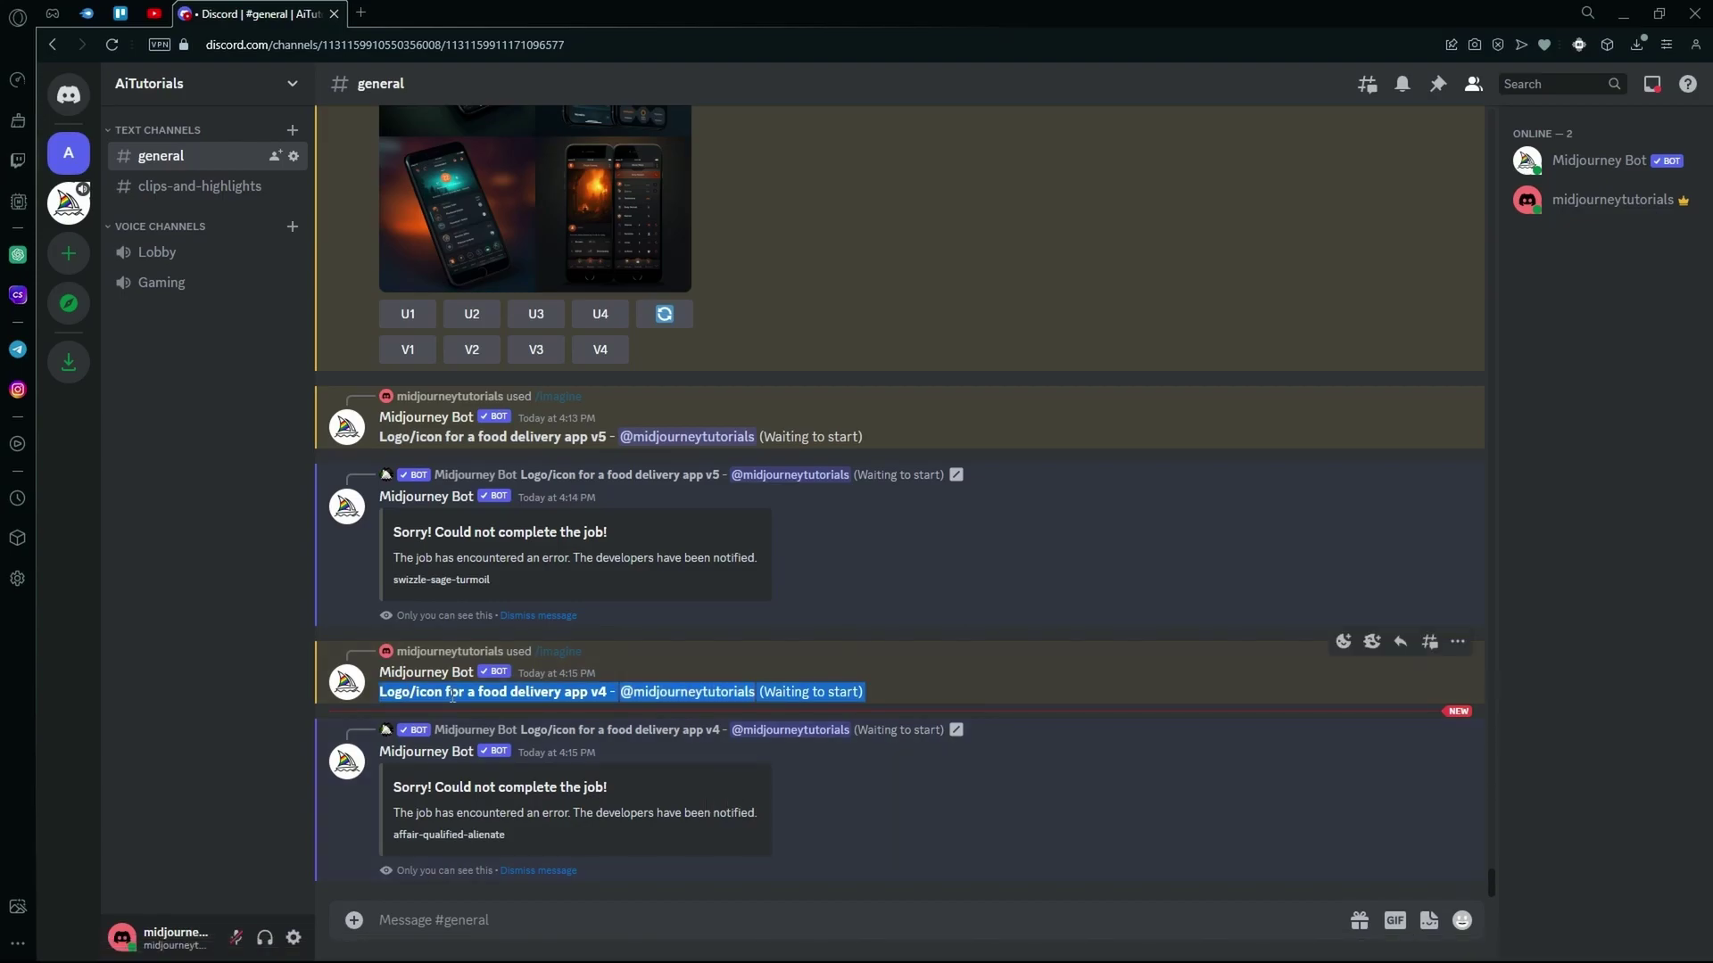
{"action": "left_click", "coordinate": [440, 696]}
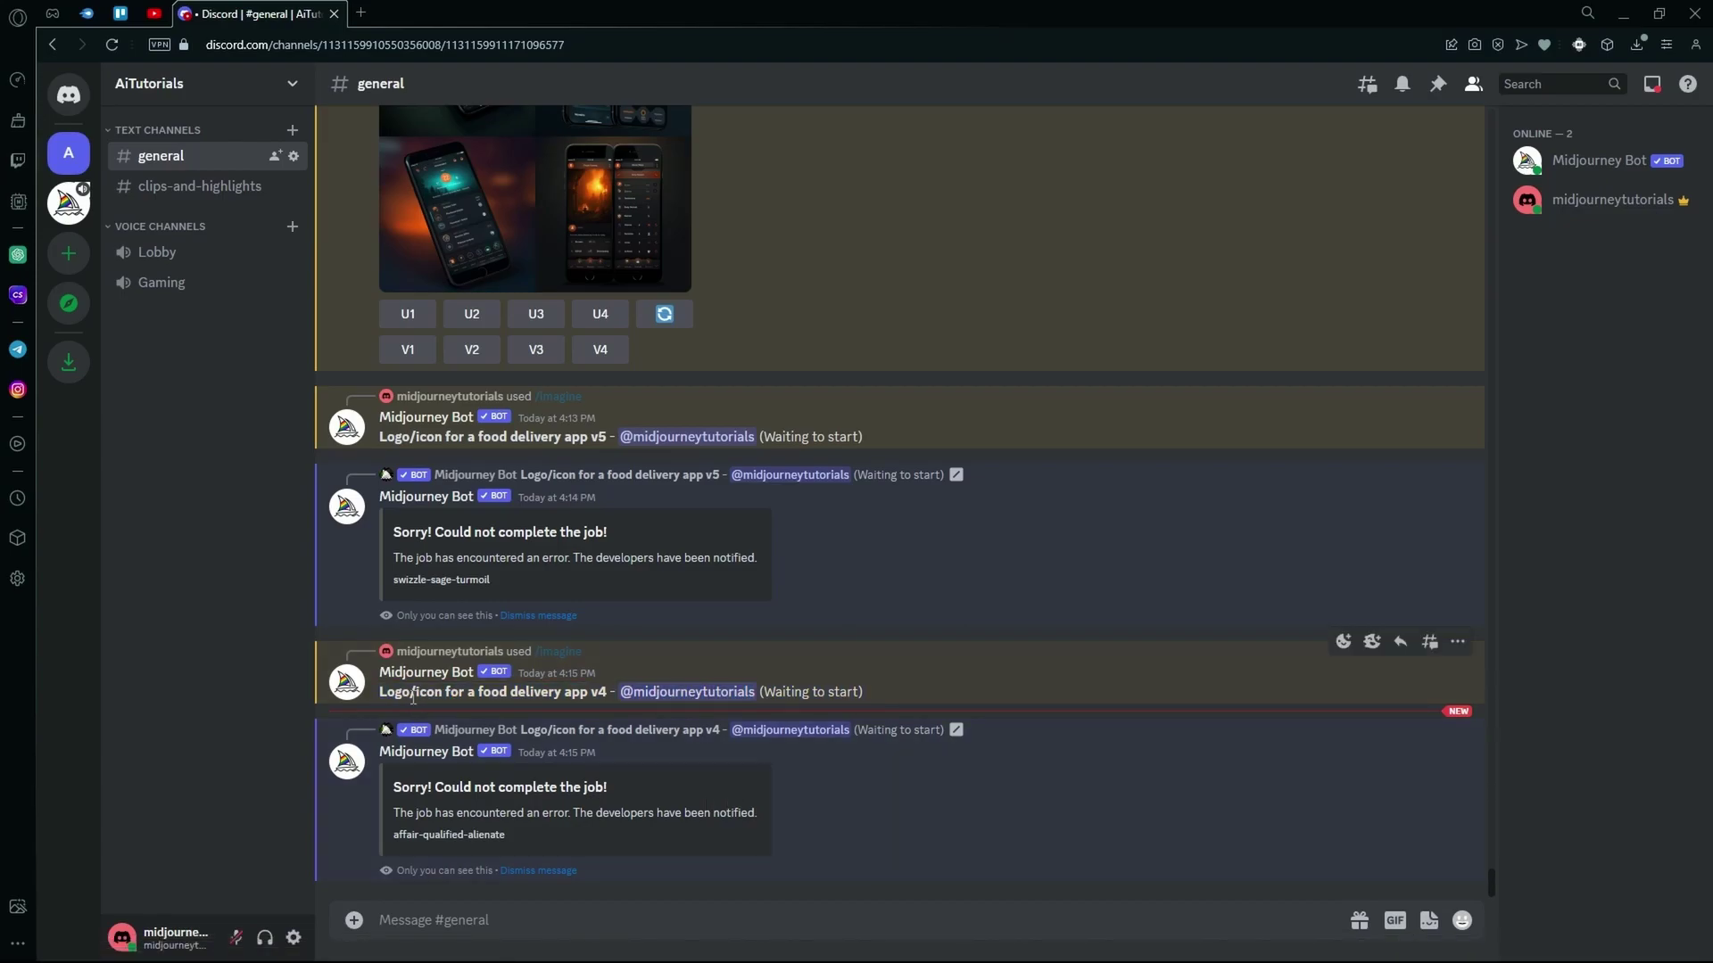